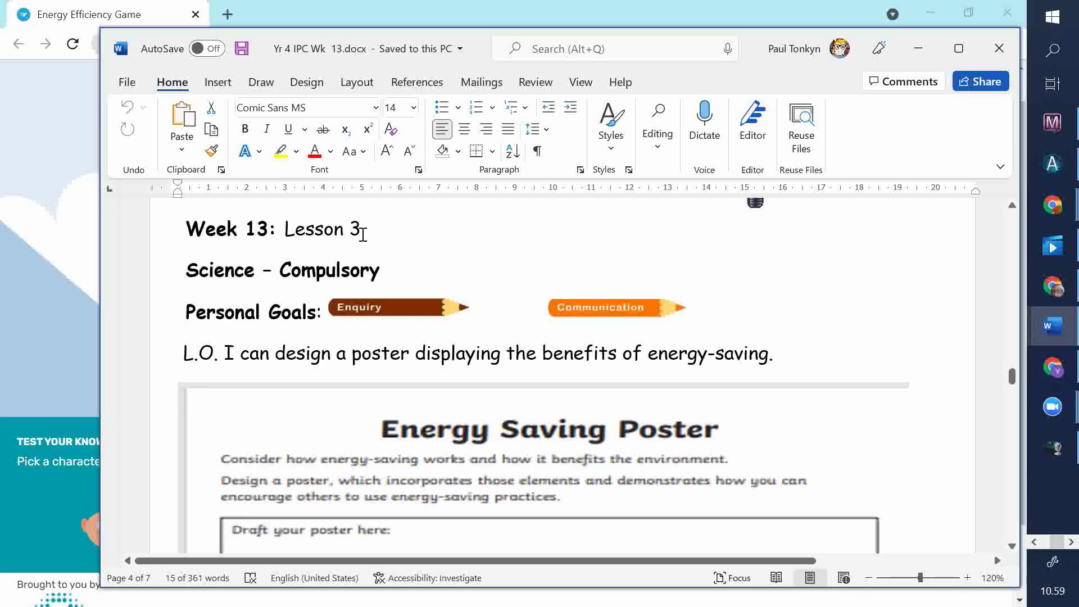
Scroll to the Energy Saving Poster draft box, then minimize Word to reveal the browser game
scroll(406, 220, "down", 4)
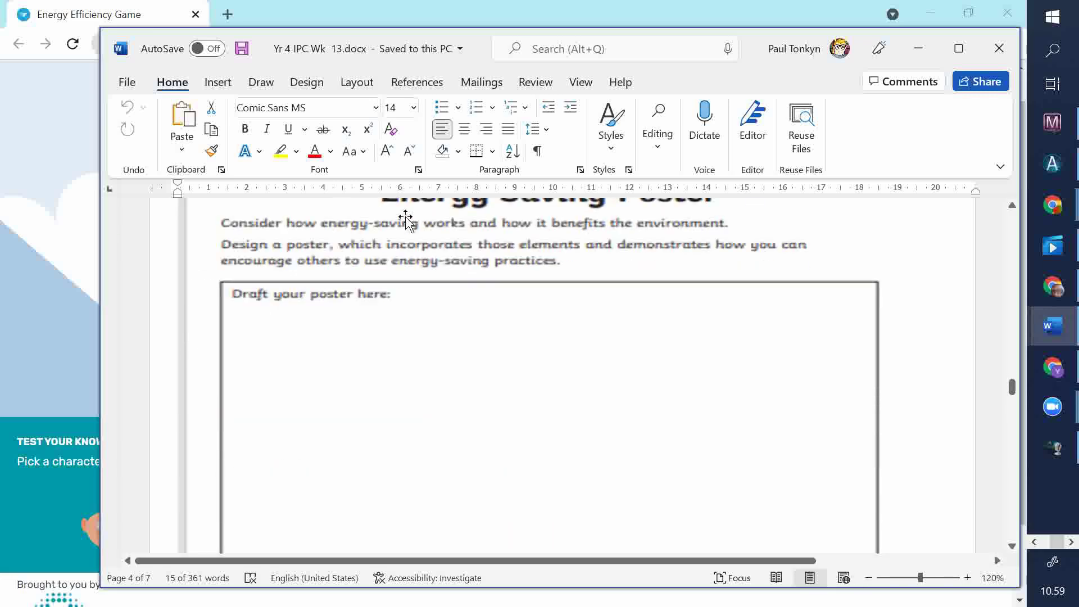
scroll(406, 219, "up", 2)
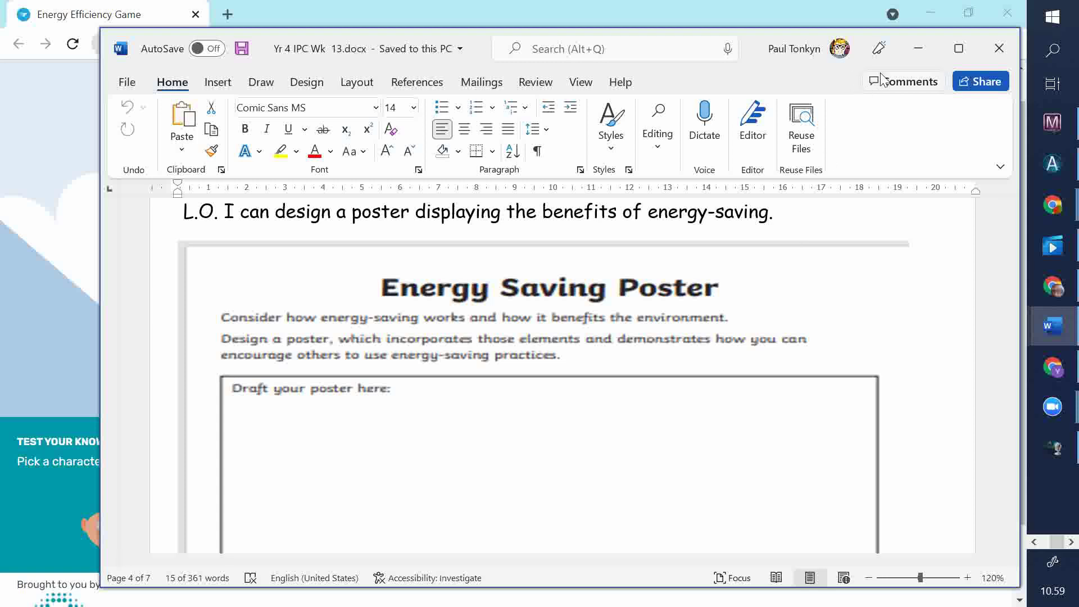
left_click(926, 48)
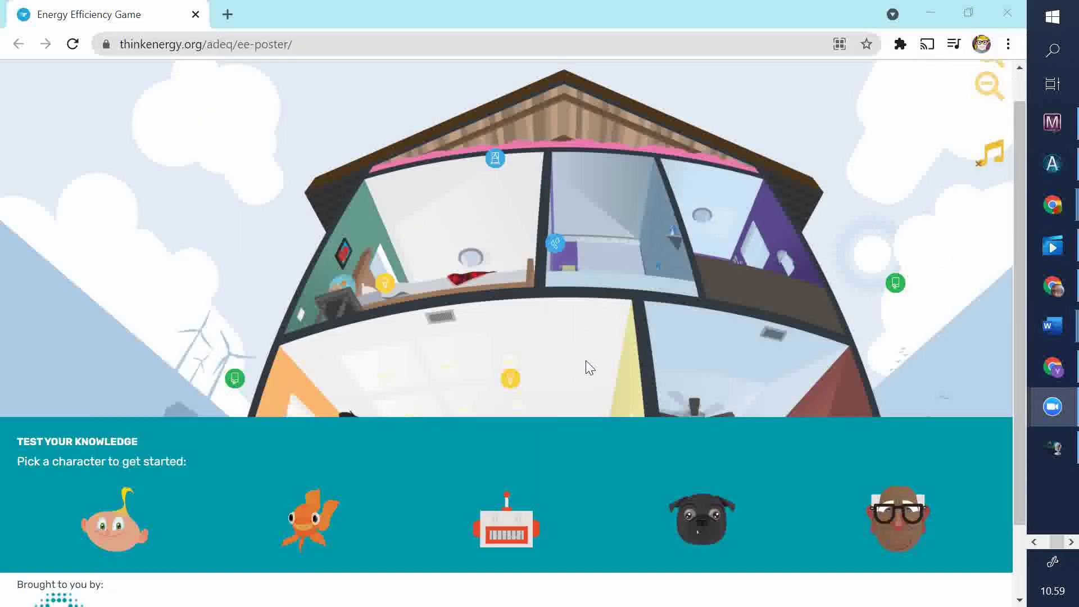
Rotate the 3D house through its floors, then open the attic's Seal It Up insulation tip
left_click(572, 391)
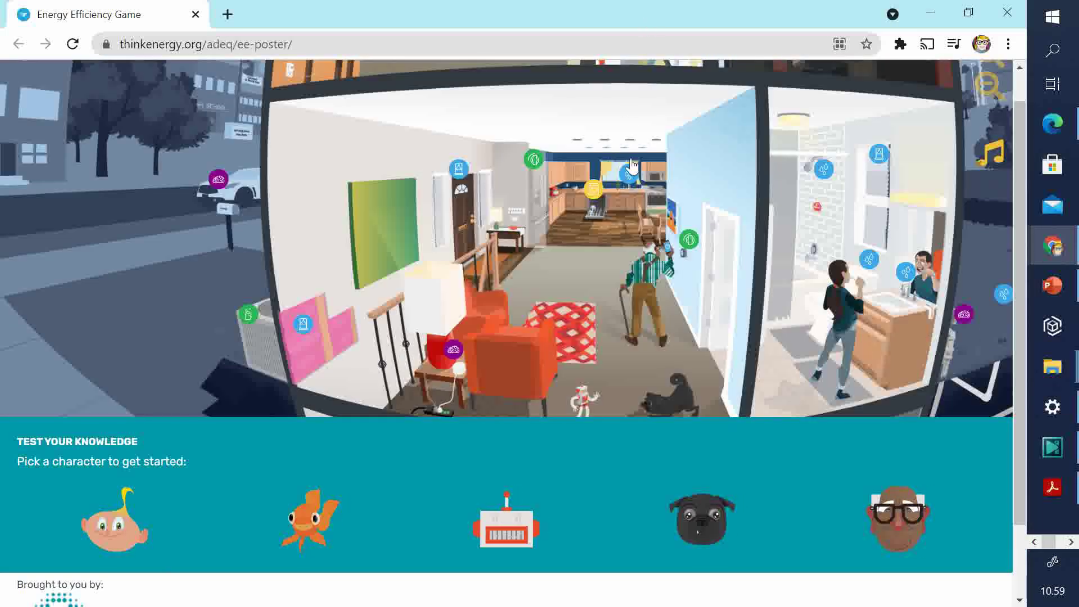
left_click_drag(632, 165, 645, 393)
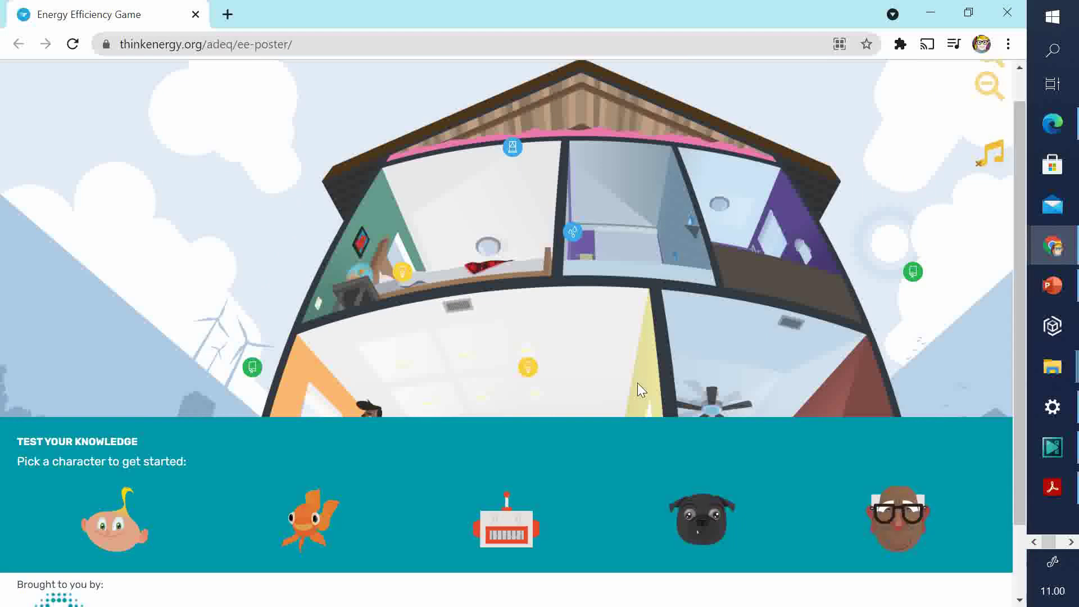
left_click_drag(625, 335, 613, 317)
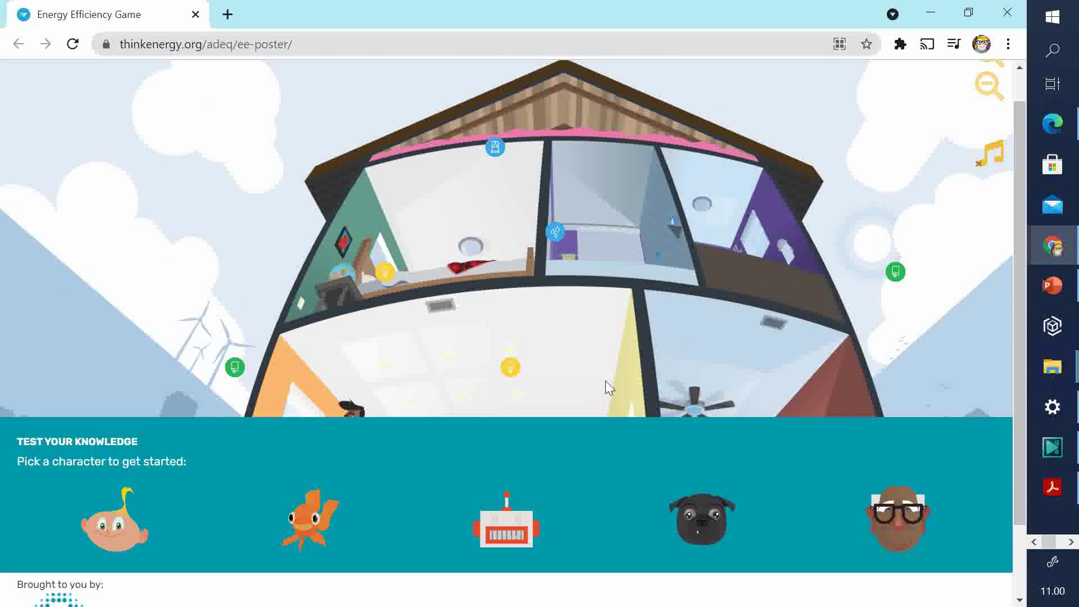
left_click_drag(605, 380, 622, 244)
left_click_drag(614, 392, 616, 143)
left_click_drag(590, 253, 550, 432)
mouse_move(568, 268)
left_mouse_down()
mouse_move(623, 232)
mouse_move(617, 349)
mouse_move(507, 210)
left_mouse_up()
mouse_move(597, 396)
left_mouse_down()
mouse_move(590, 318)
mouse_move(504, 304)
left_mouse_up()
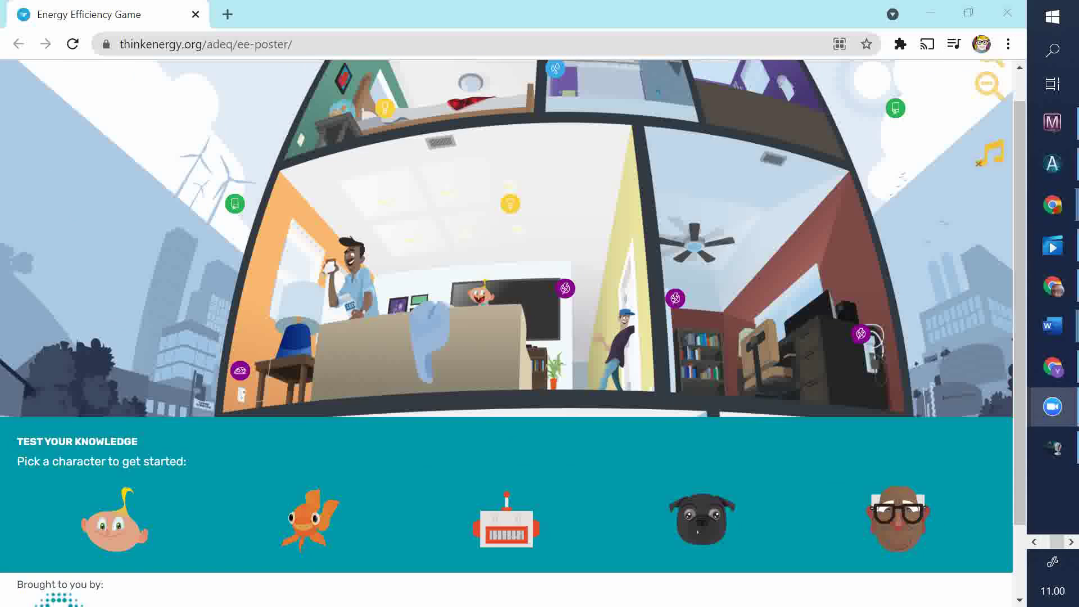
left_click_drag(683, 119, 574, 384)
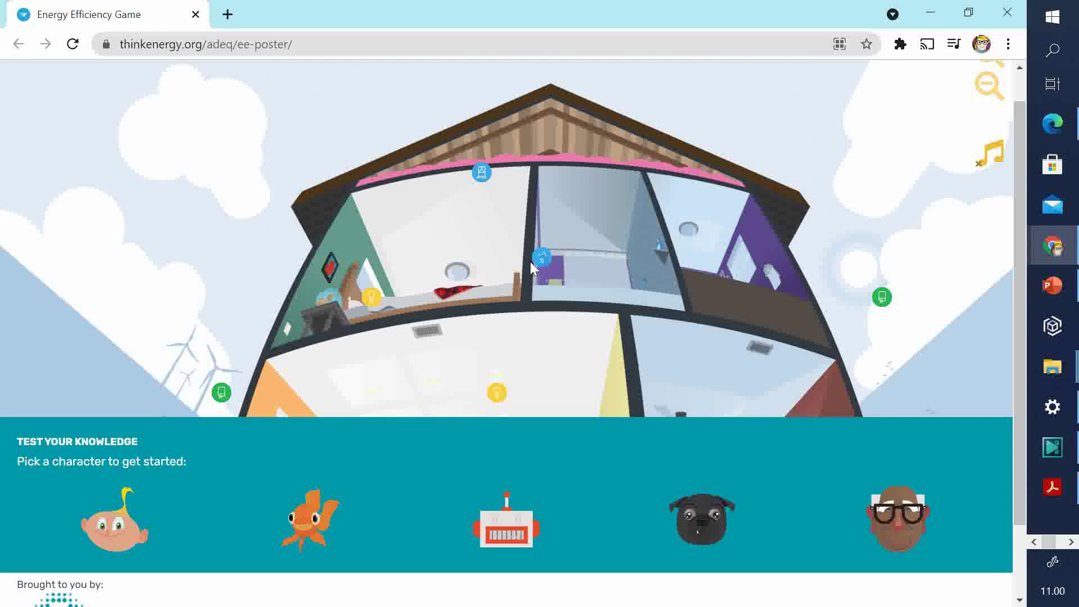
left_click(482, 174)
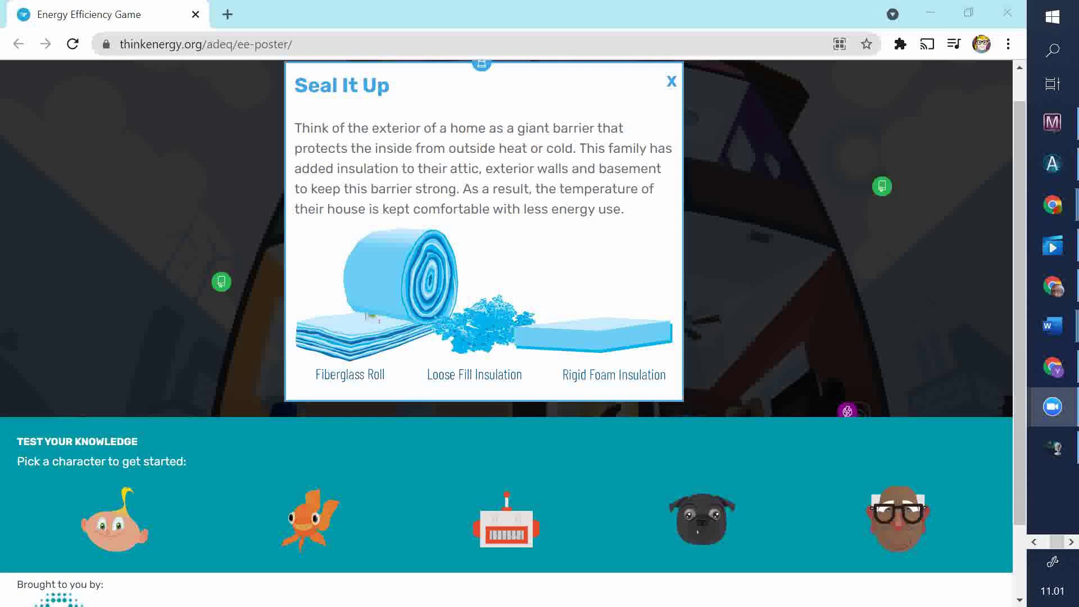
Close the Seal It Up insulation pop-up after reading it
left_click(671, 83)
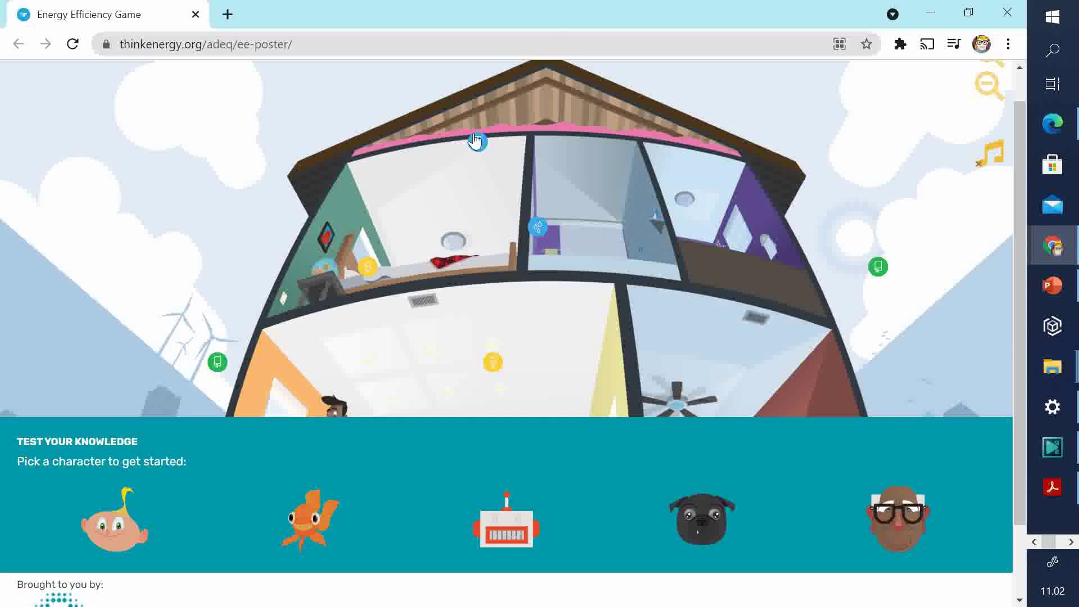
Open the Flow Low water-saving tip and close it again
left_click(540, 230)
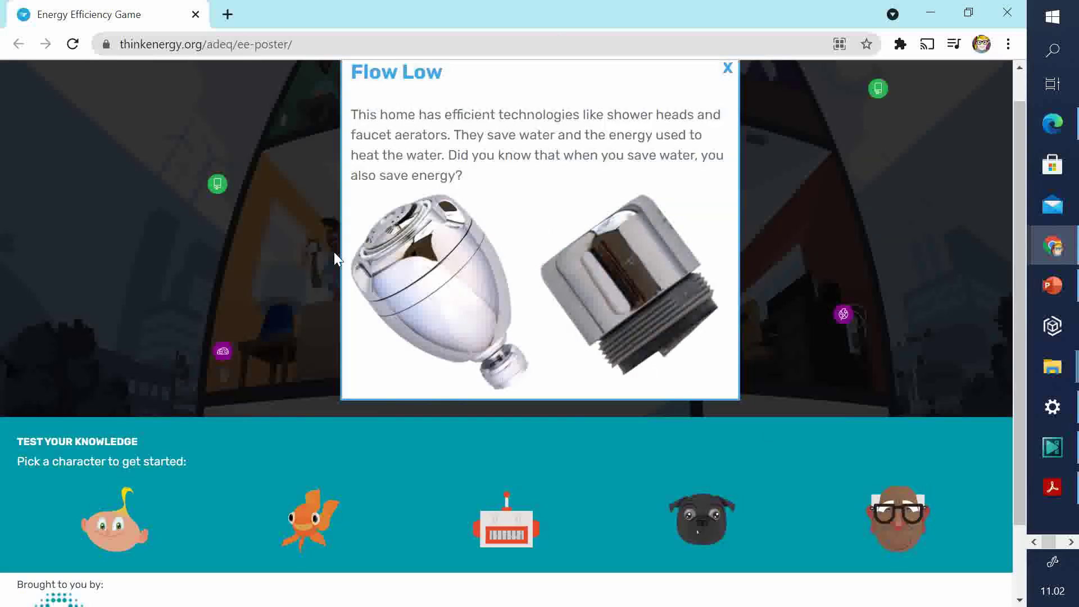
left_click(728, 67)
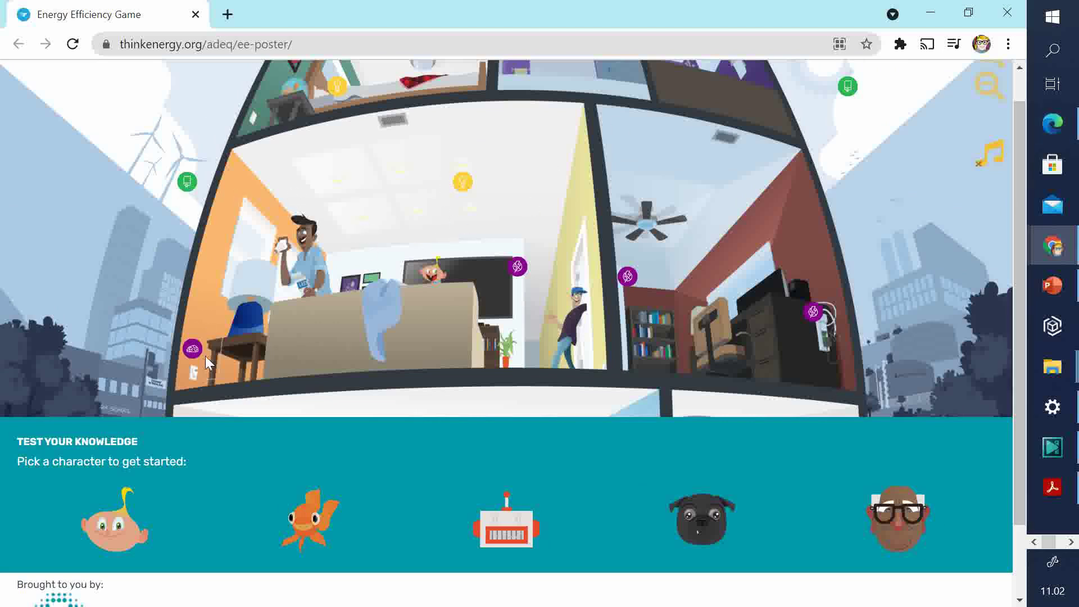
Open, close, reopen and close again the Did You Know? efficient-technologies fact
left_click(188, 182)
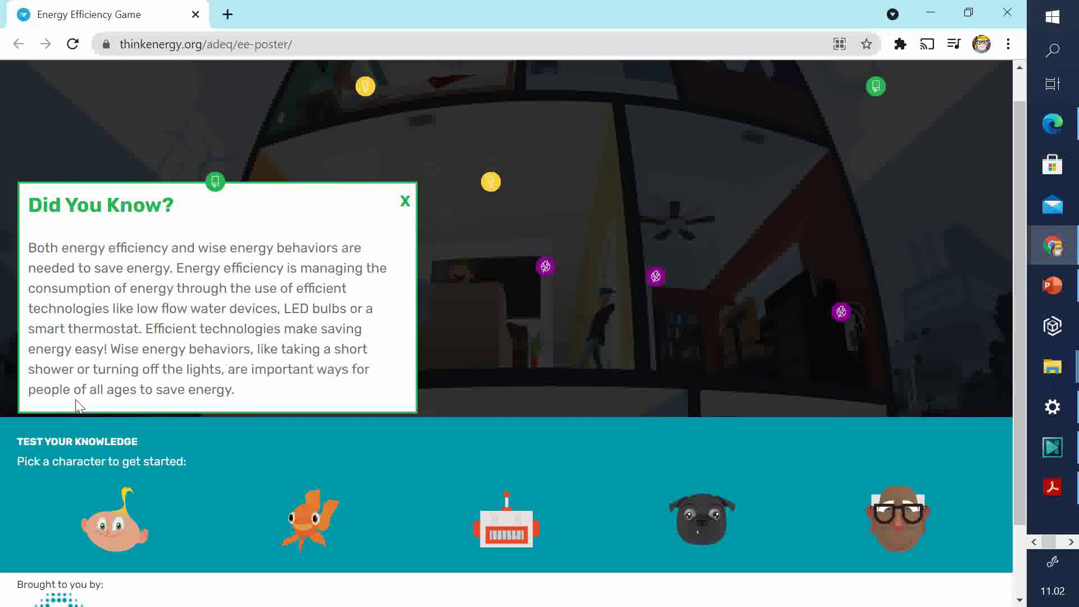
left_click(405, 201)
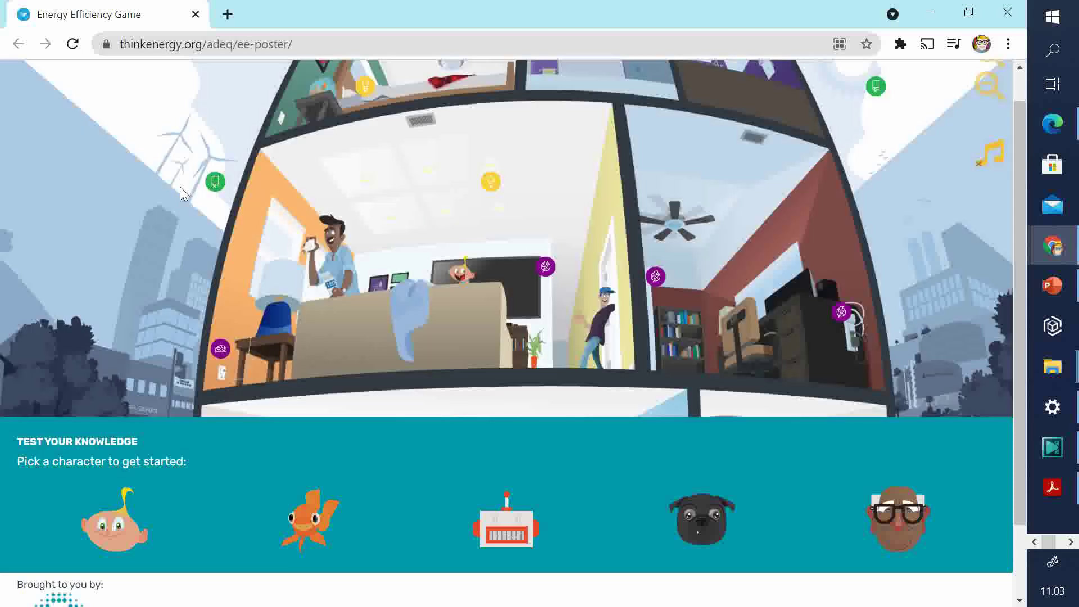
left_click(215, 182)
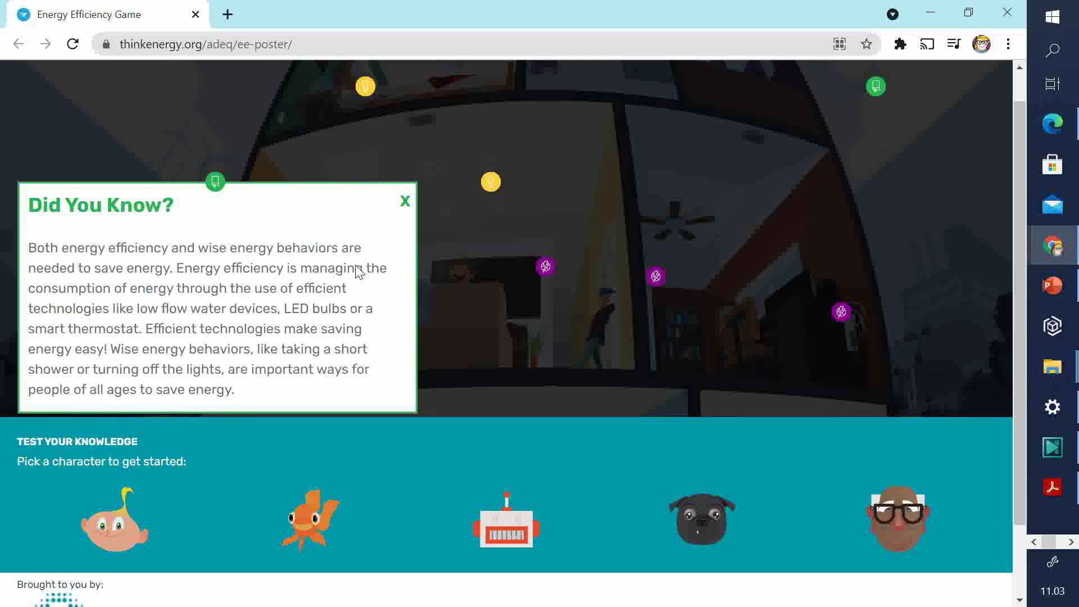
left_click(405, 202)
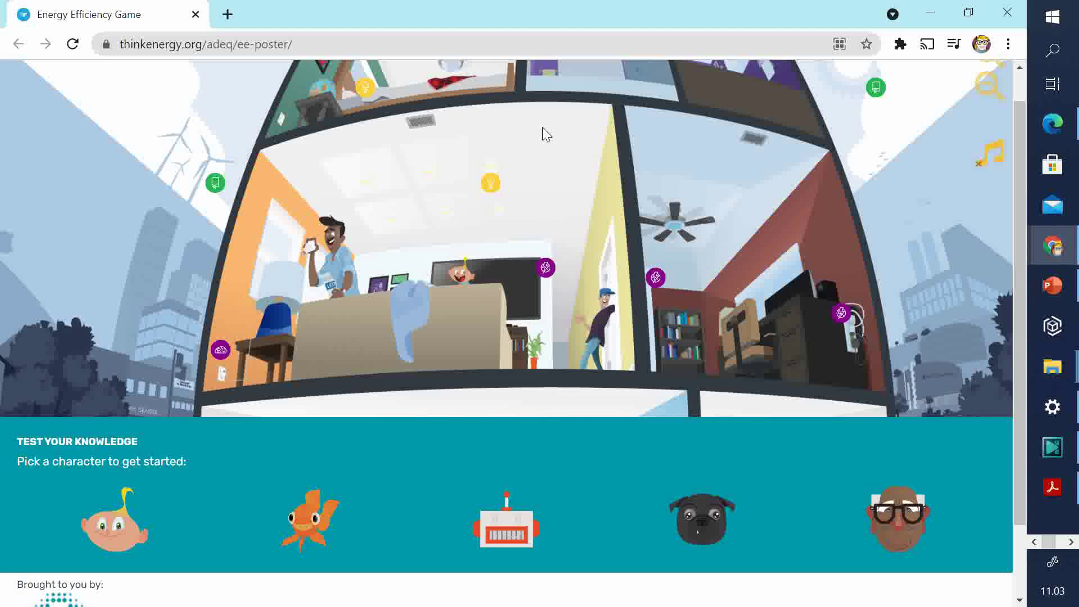
left_click(490, 184)
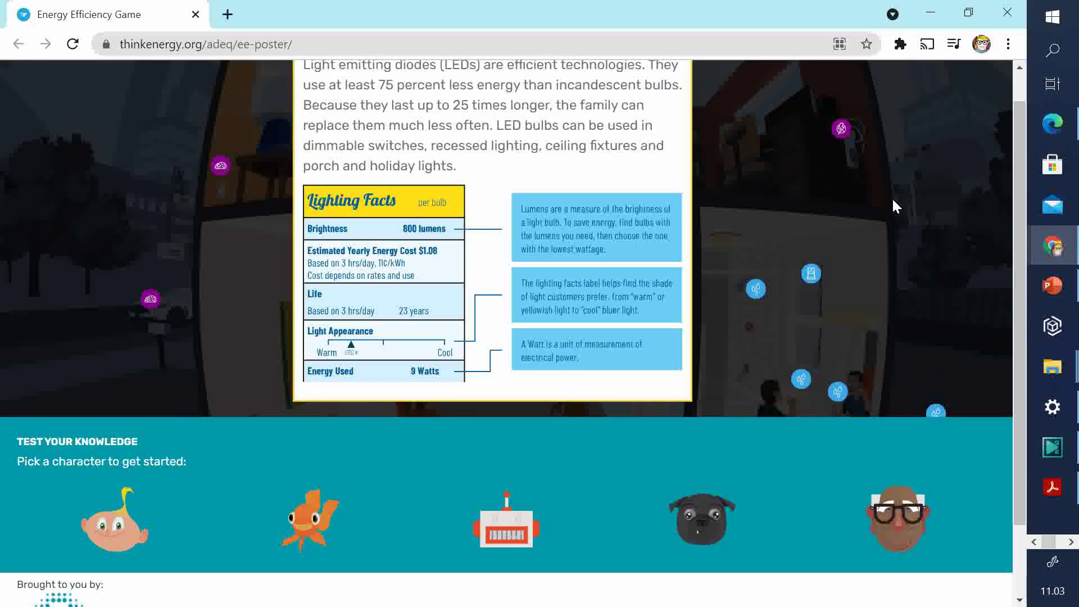
scroll(727, 190, "up", 3)
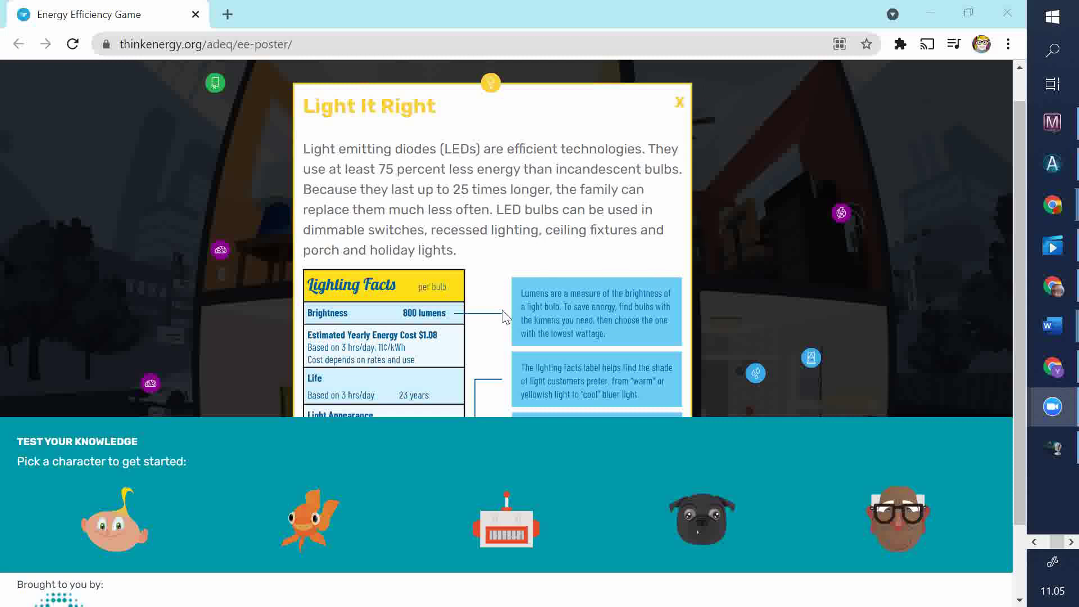
scroll(277, 353, "down", 3)
Close the Light It Right tip, pan across the office, and read the TV tip
scroll(677, 120, "up", 3)
left_click(677, 111)
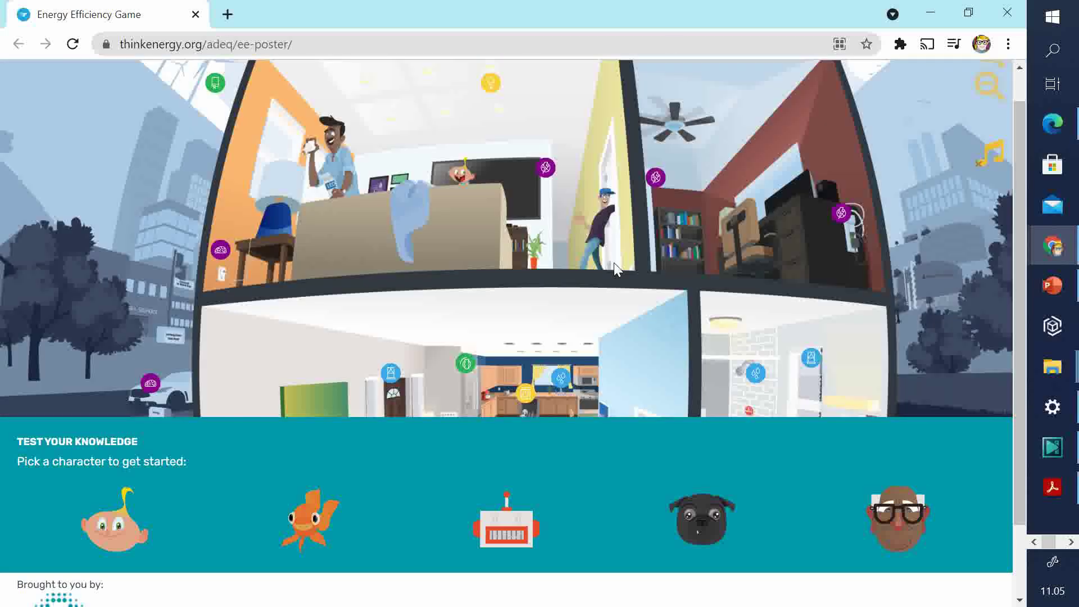
left_click_drag(727, 241, 656, 294)
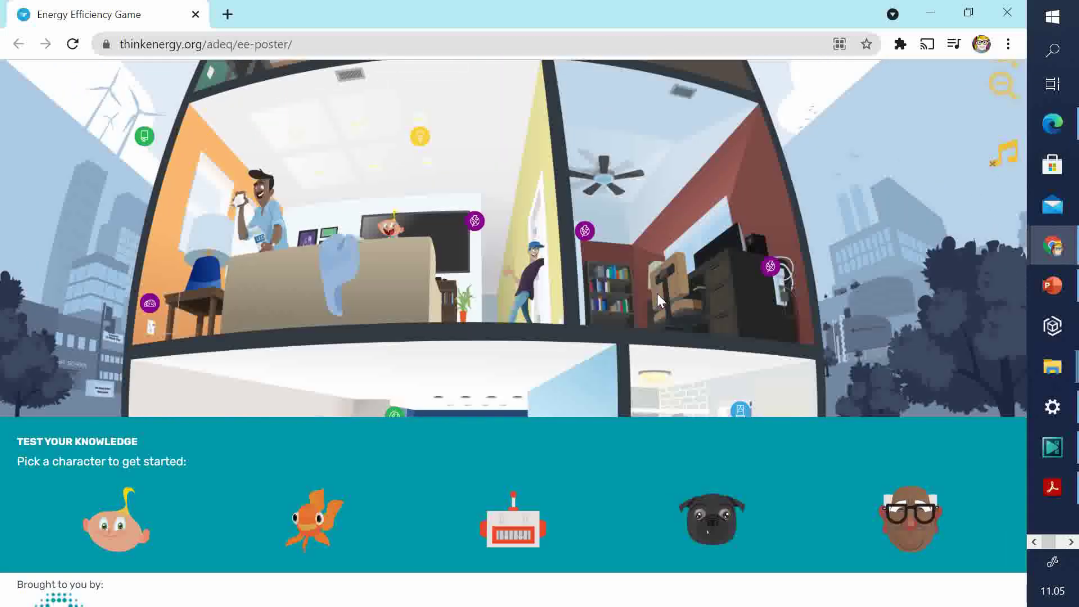
left_click(474, 222)
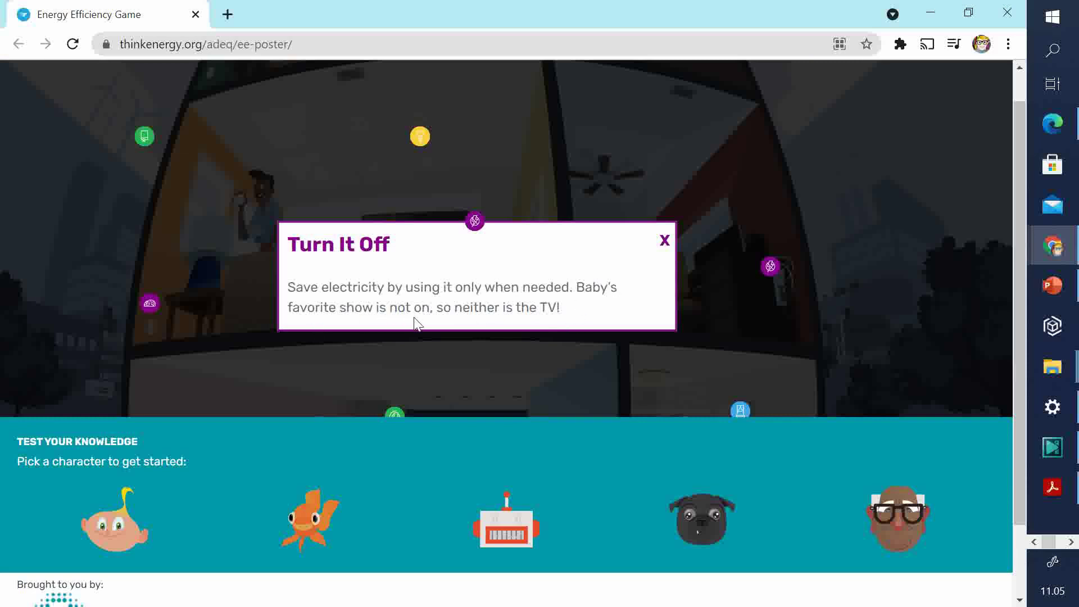
left_click(664, 240)
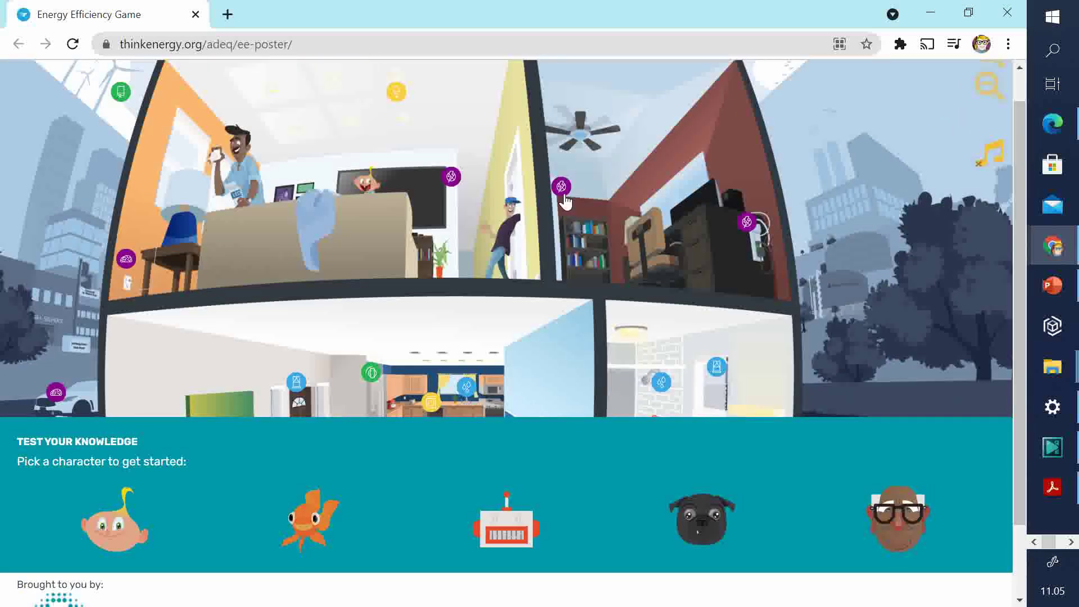
Read the office-lights tip, then open the computer's Turn It Off phantom-loads tip
left_click(561, 191)
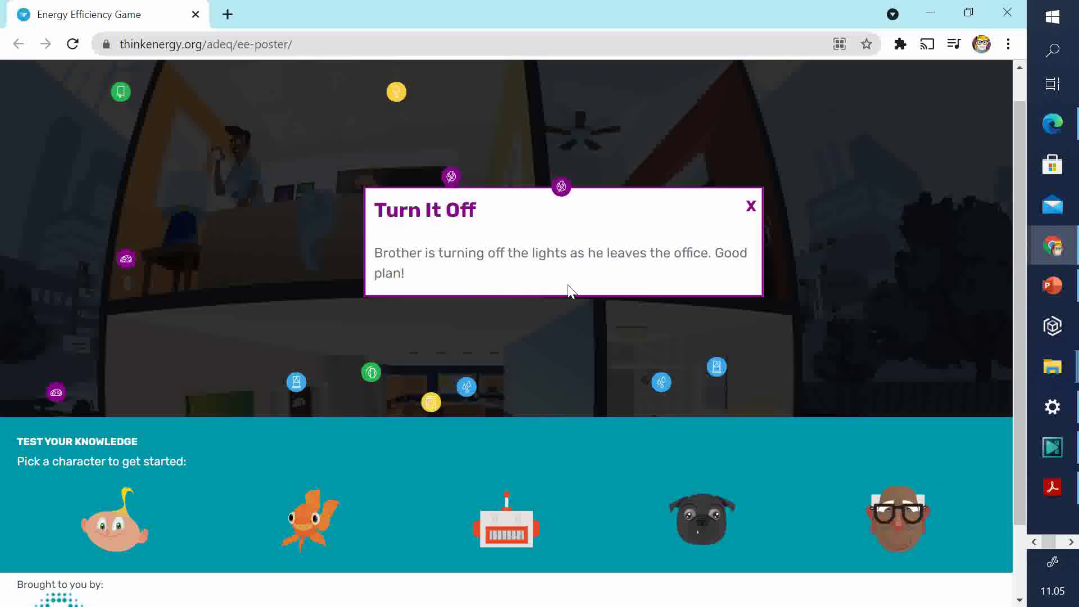
left_click(752, 207)
left_click(746, 224)
Scroll through the Turn It Off phantom-loads tip, close it, and scroll the house view down and up
scroll(983, 241, "up", 1)
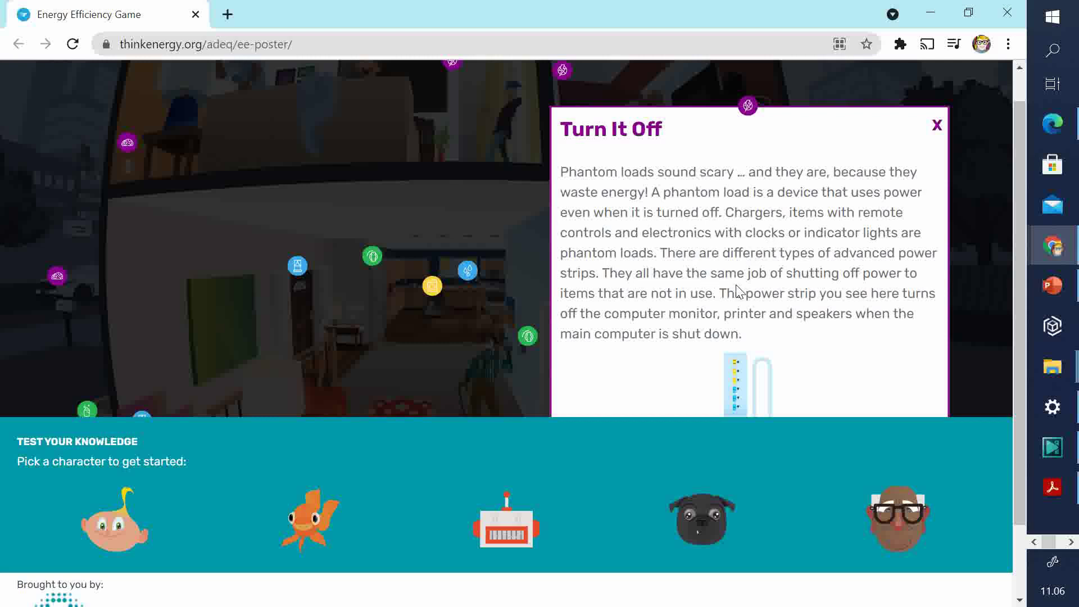
scroll(764, 262, "down", 2)
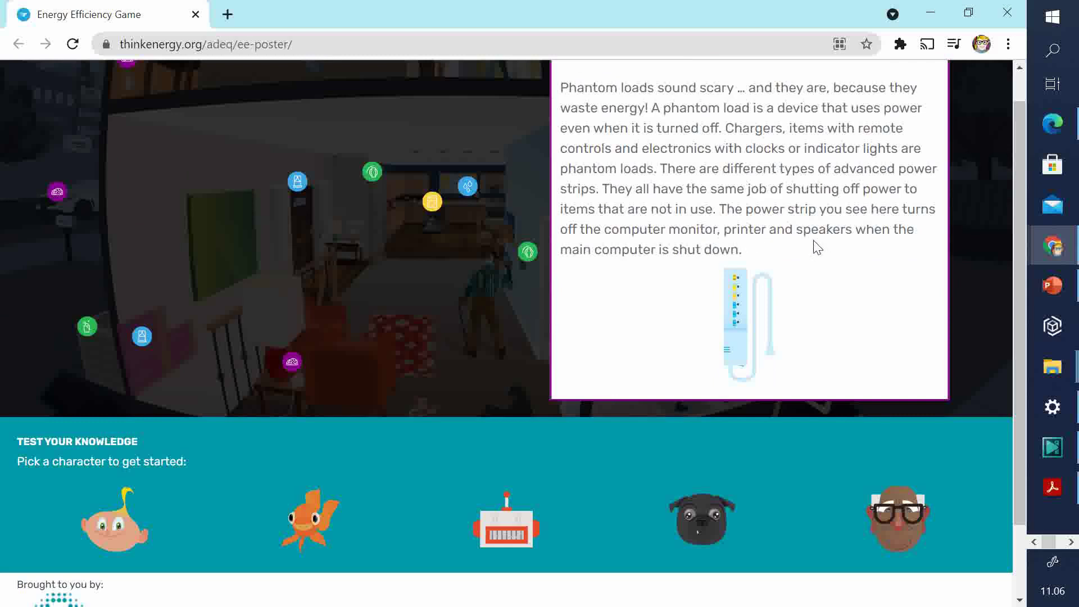
scroll(815, 245, "down", 6)
scroll(817, 247, "up", 6)
scroll(950, 225, "up", 5)
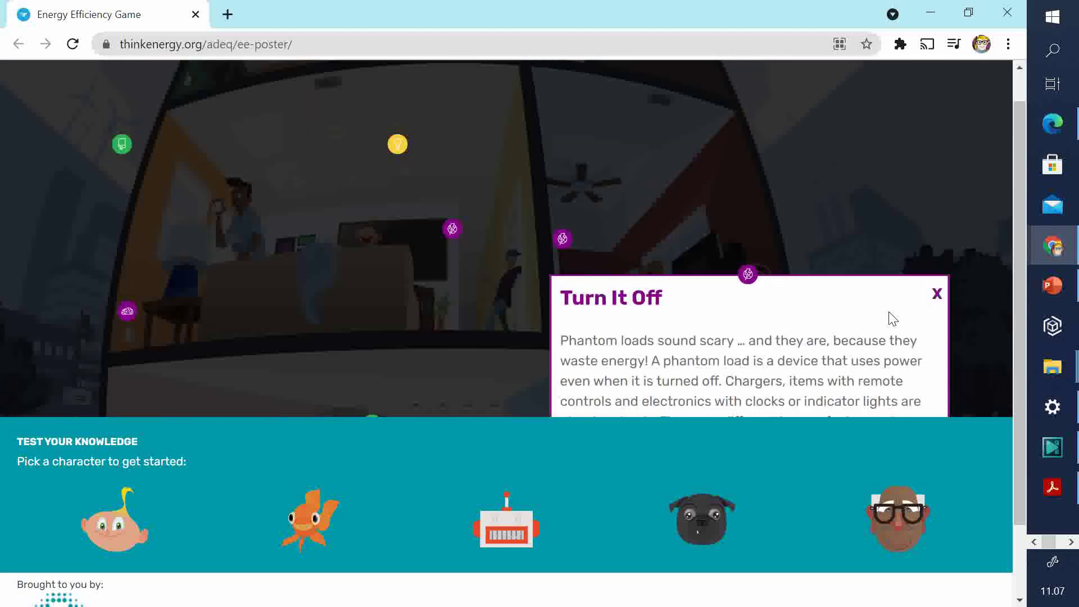
left_click(937, 292)
scroll(922, 298, "down", 6)
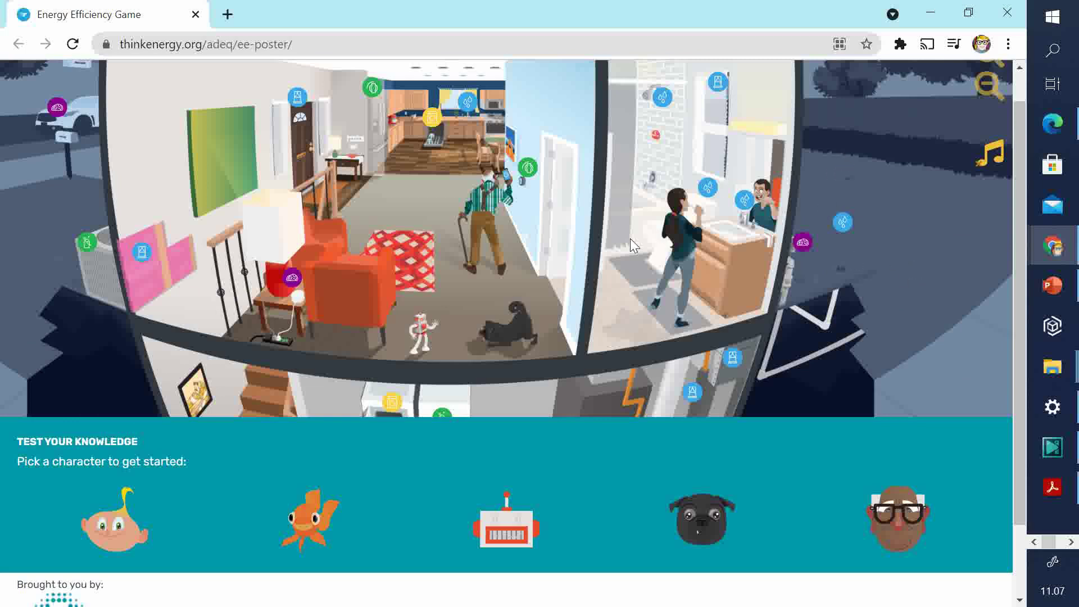
scroll(670, 331, "up", 3)
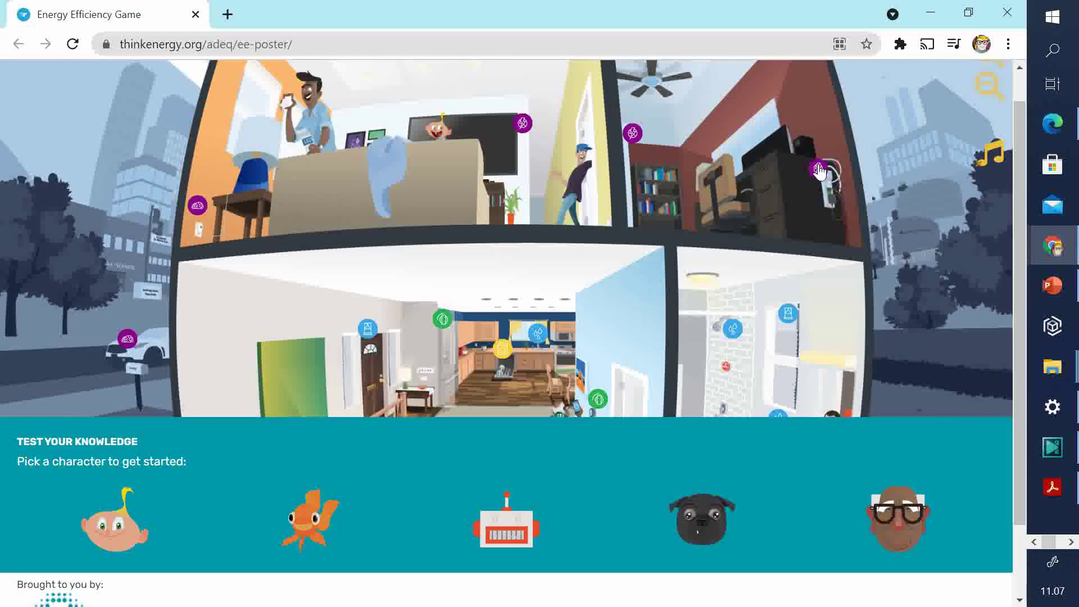
Read and close the door's Seal It Up air-leak tip and the fuel-saving driving tips
scroll(690, 289, "down", 3)
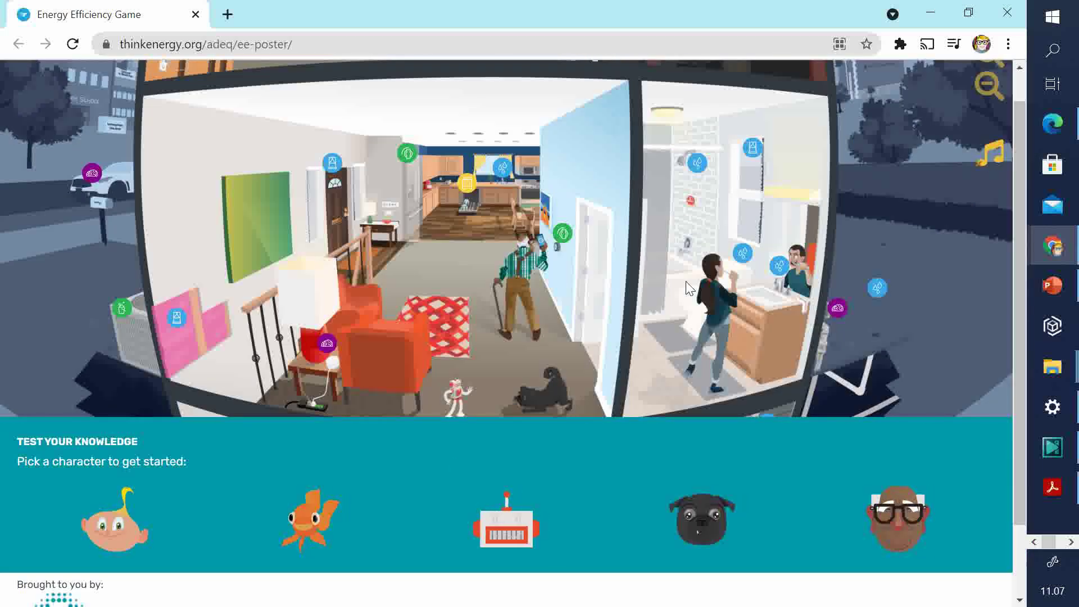
left_click(332, 162)
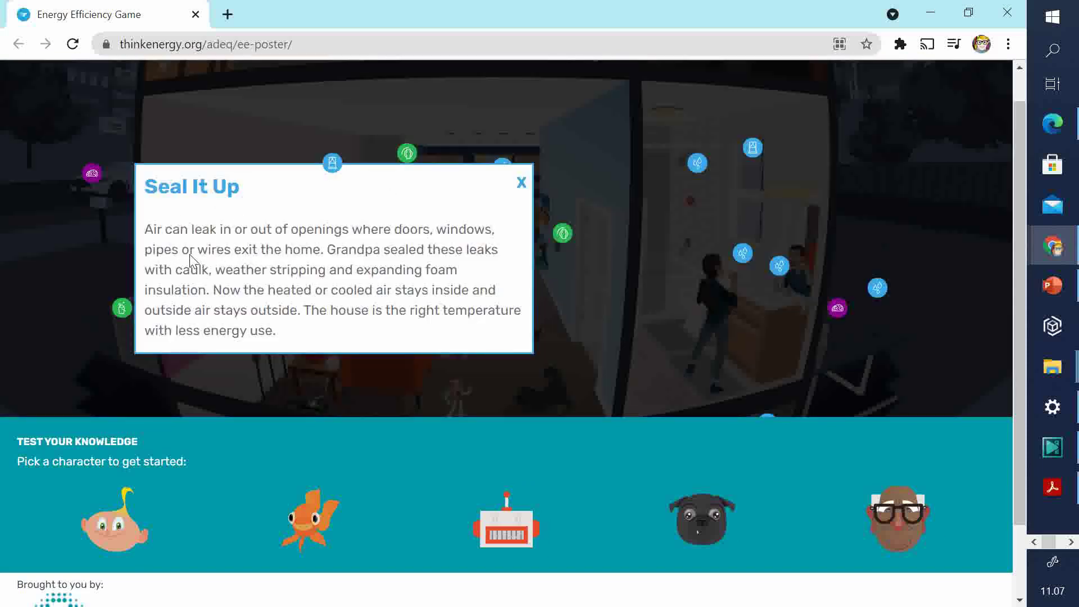
left_click(522, 183)
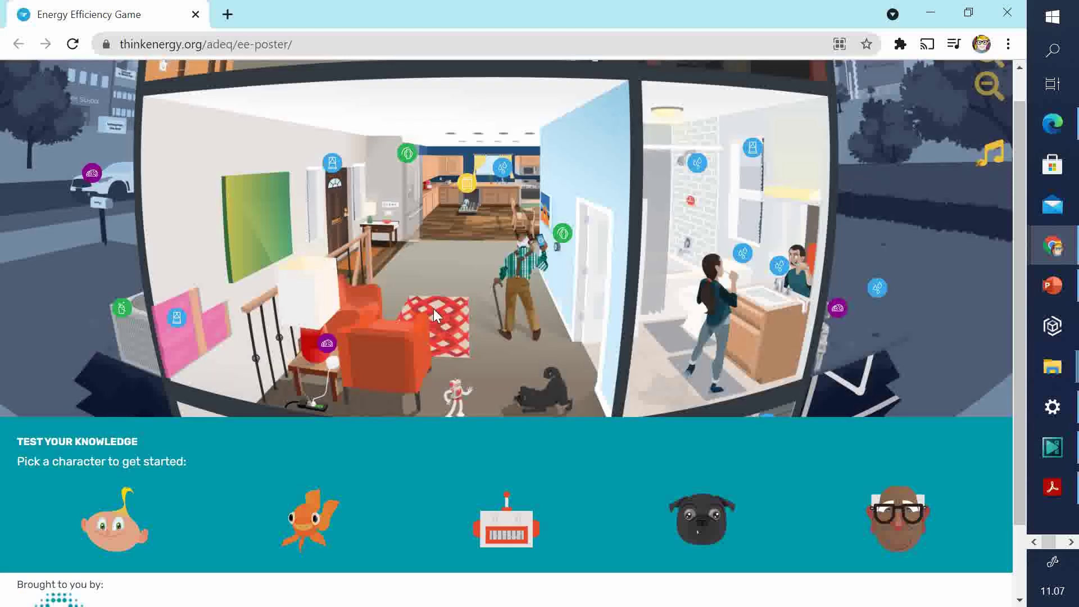
left_click(468, 185)
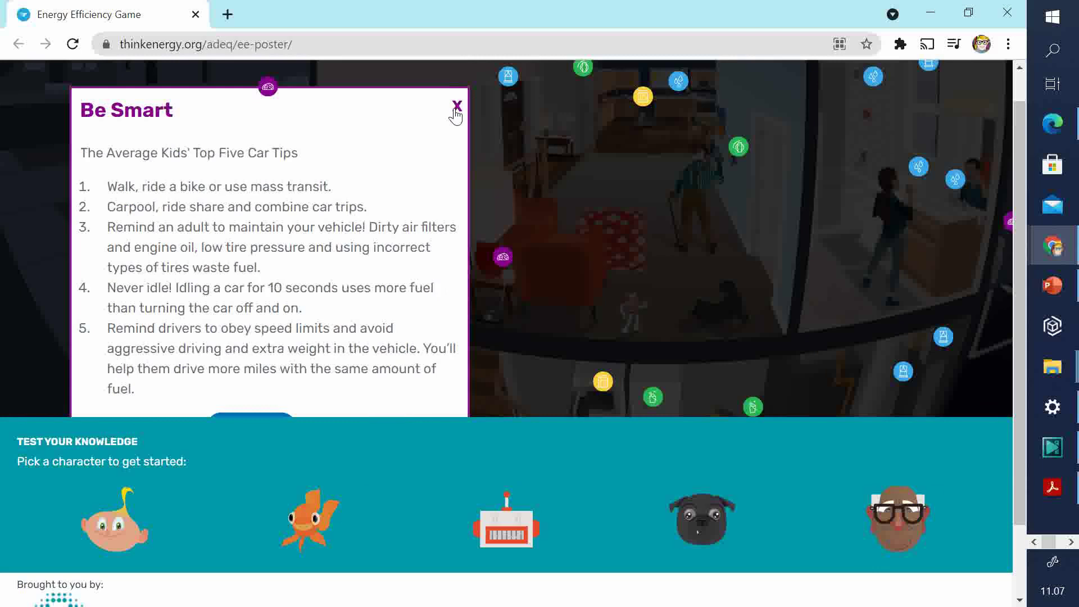
left_click(457, 108)
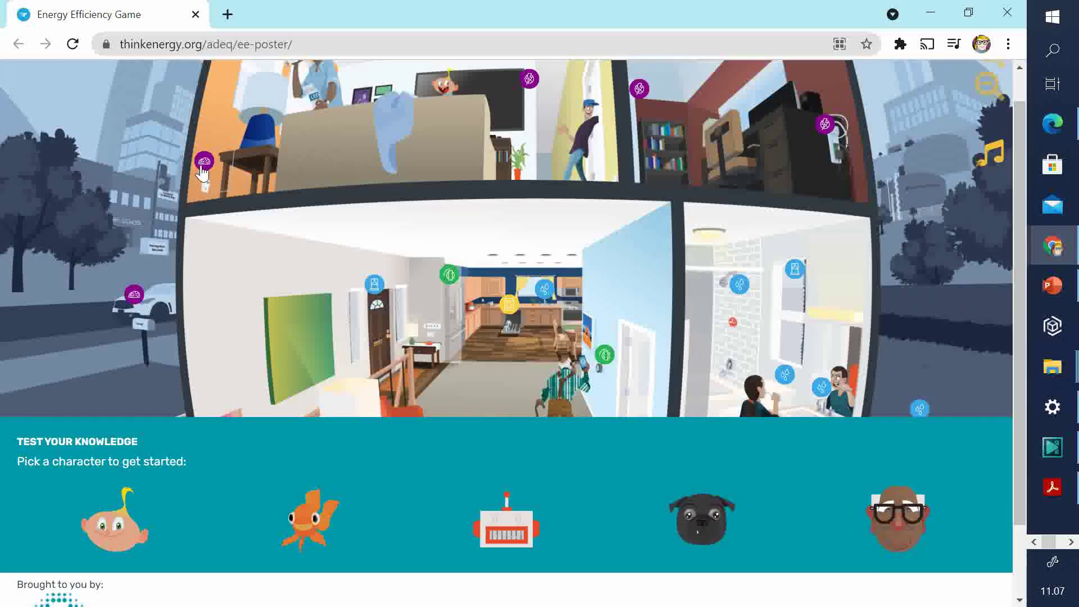
Read and close the lamp's Be Smart smart-outlet tip, then scroll back to the ground floor
left_click(204, 163)
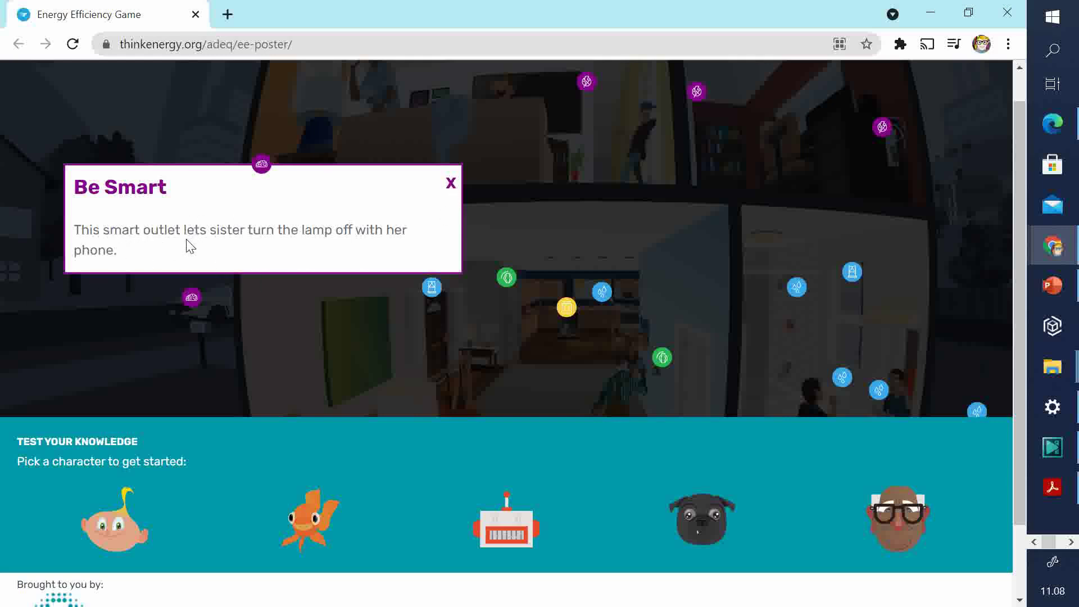
left_click(451, 184)
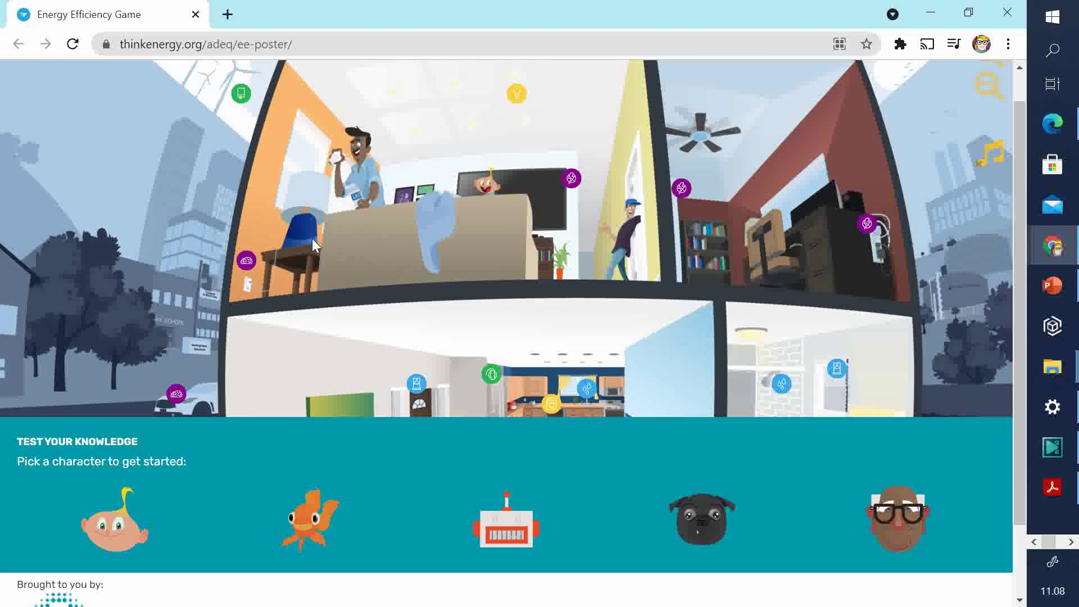
scroll(508, 313, "up", 2)
Read and close the Get Set refrigerator-settings tip
scroll(488, 285, "down", 2)
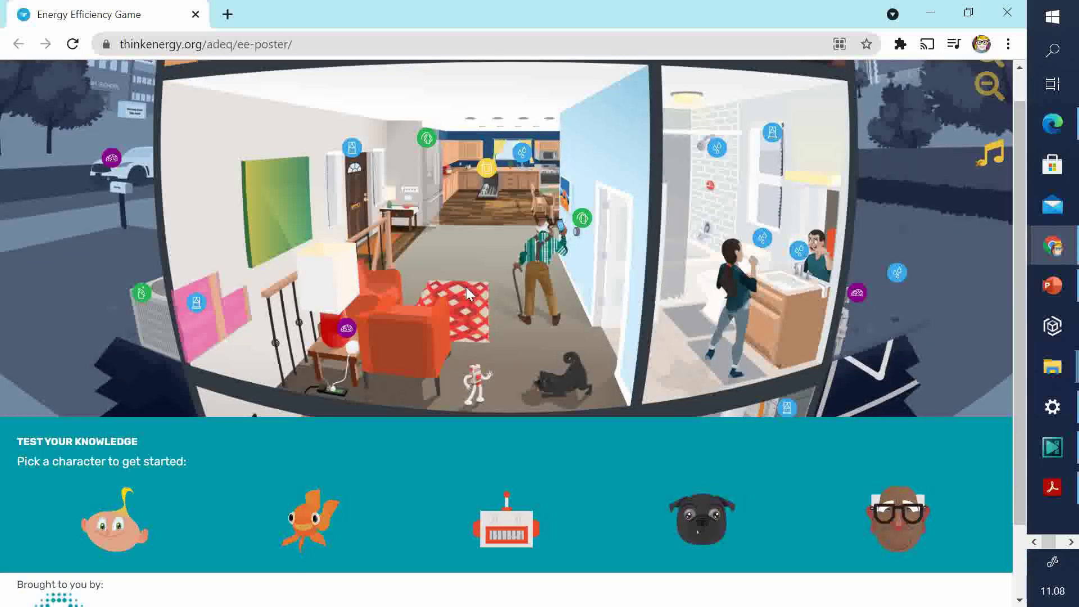
left_click(427, 139)
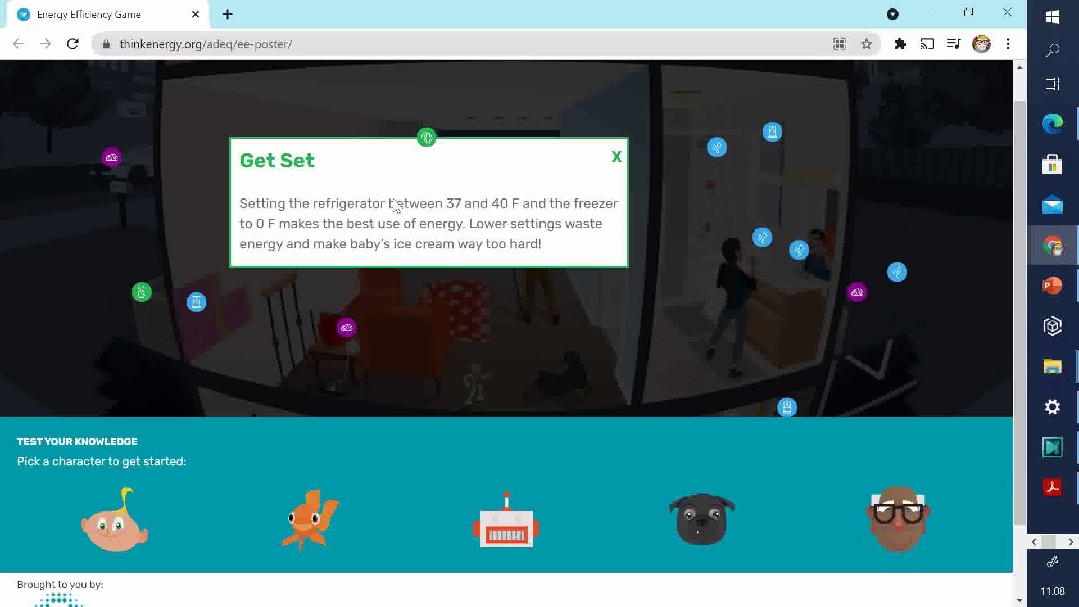
left_click(618, 158)
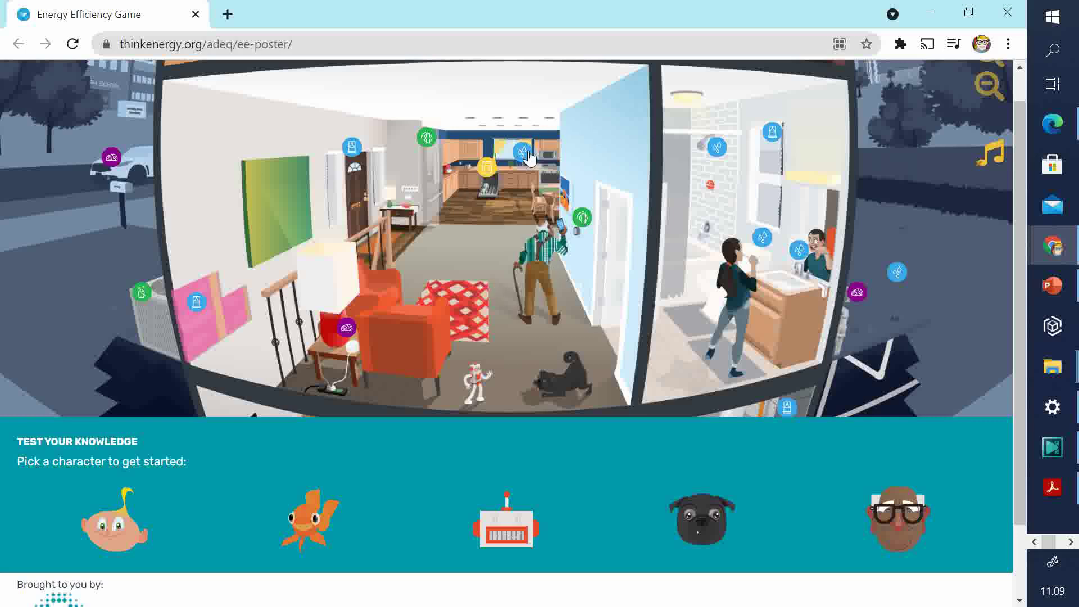
Read and close the thermostat tip, pan to the living room, and open the window Seal It Up tip
left_click(583, 218)
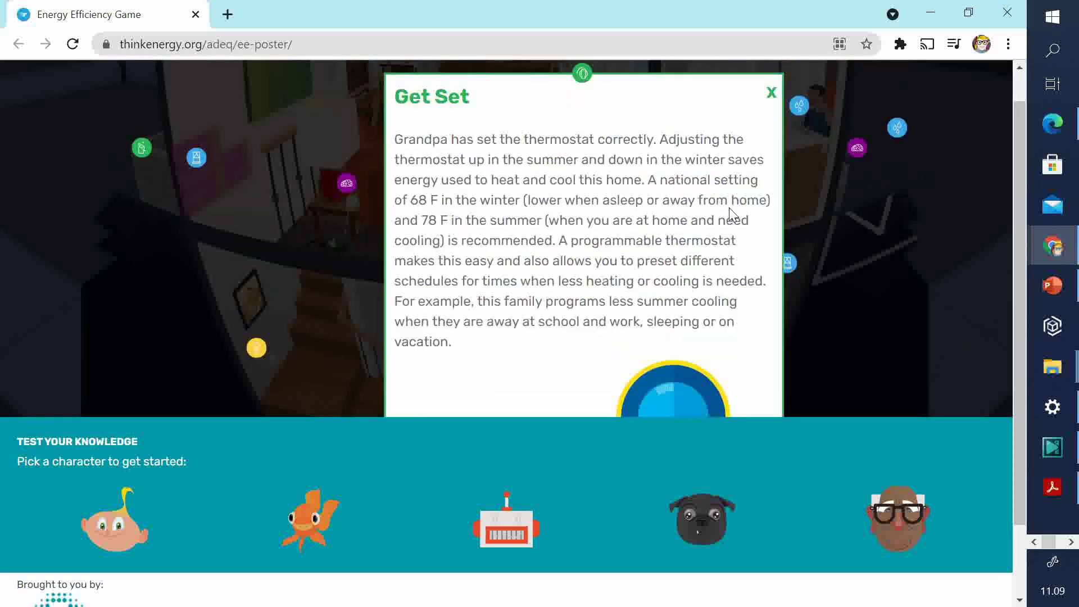
scroll(654, 240, "down", 2)
scroll(654, 241, "up", 2)
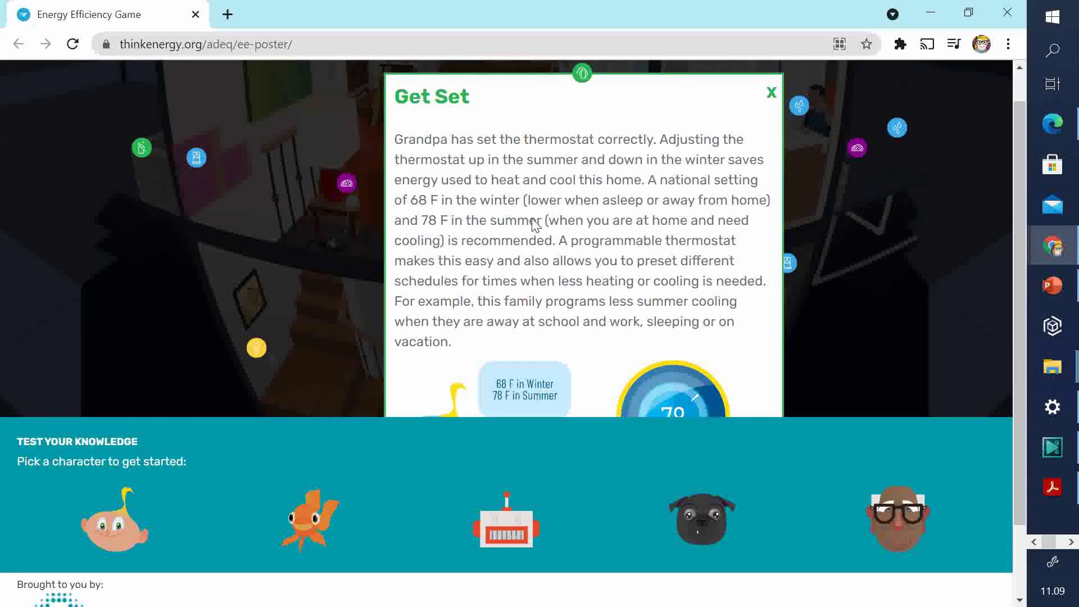
left_click(771, 92)
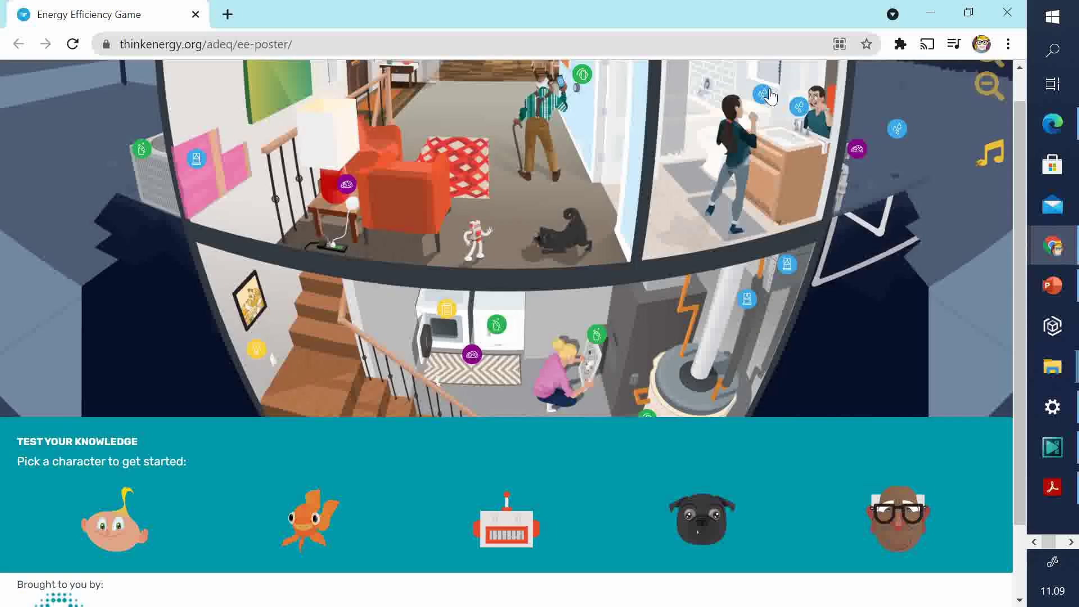
left_click_drag(613, 194, 605, 299)
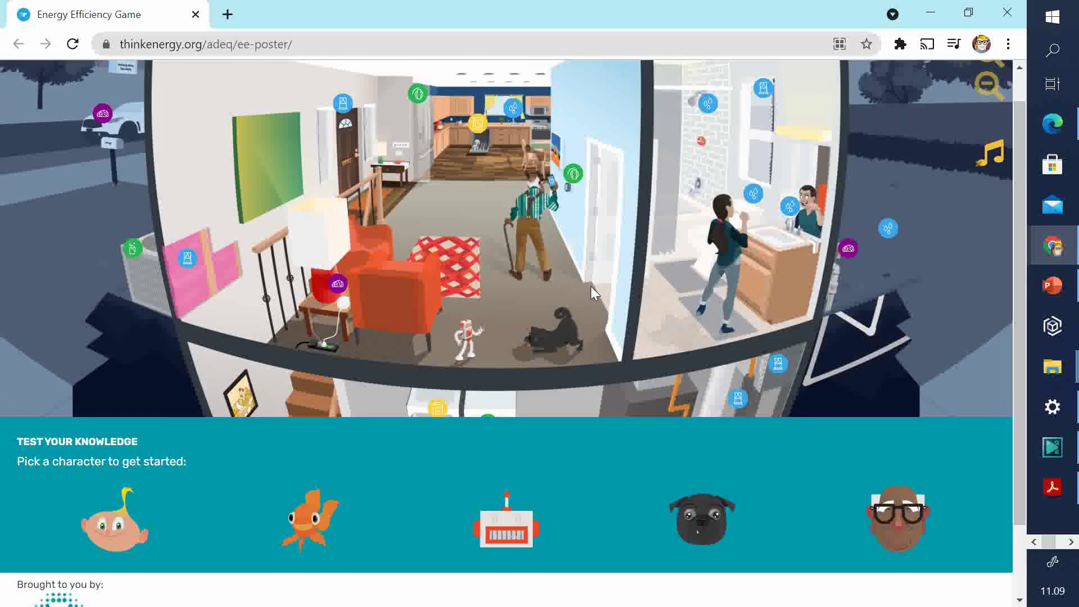
left_click(764, 90)
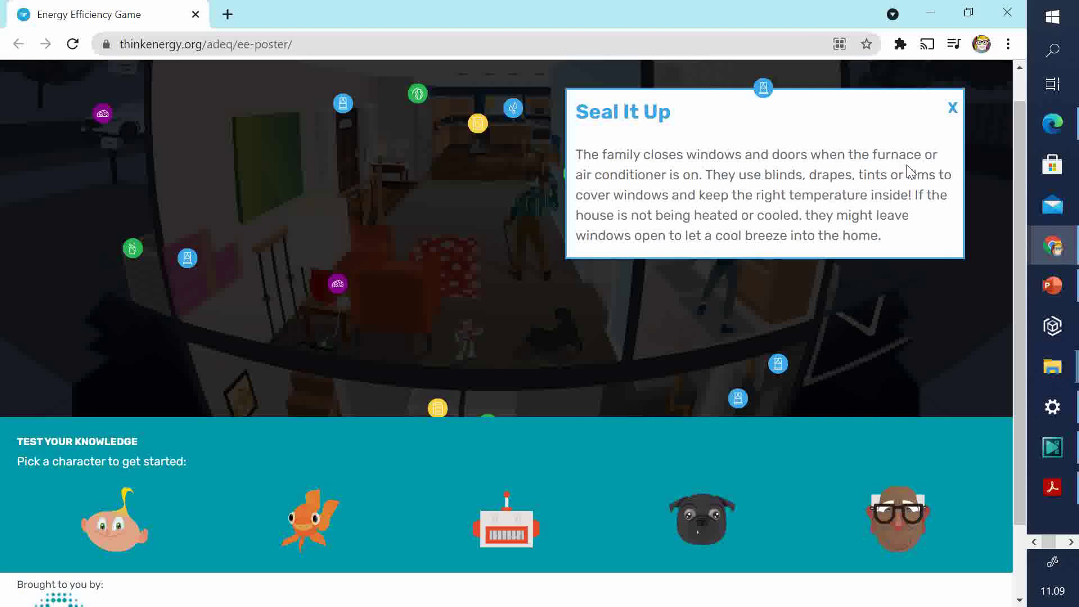
left_click(952, 107)
left_click_drag(670, 359, 742, 185)
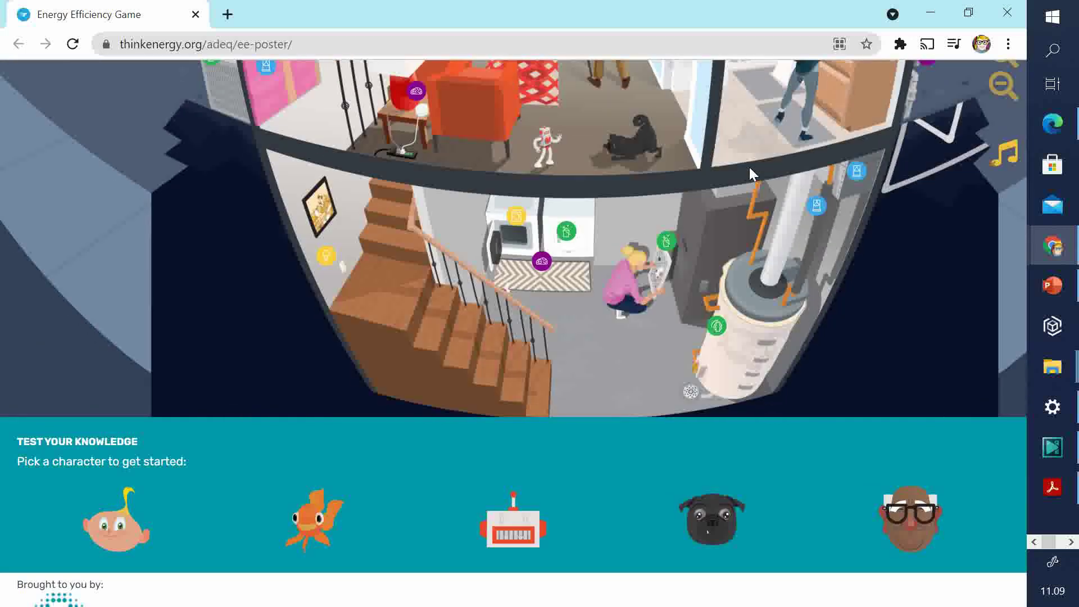
left_click_drag(683, 355, 559, 175)
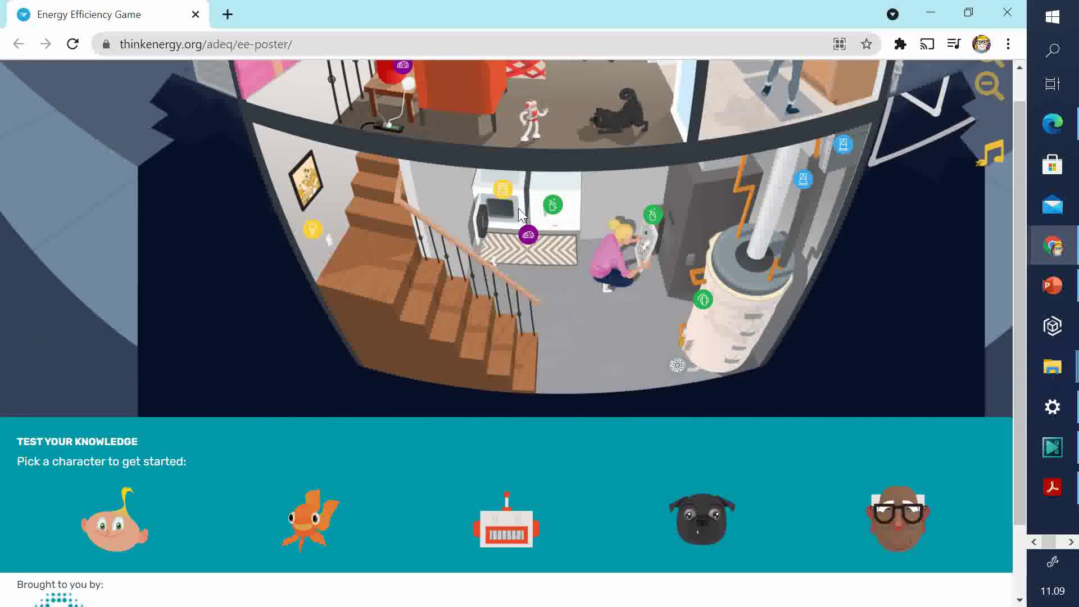
left_click(504, 191)
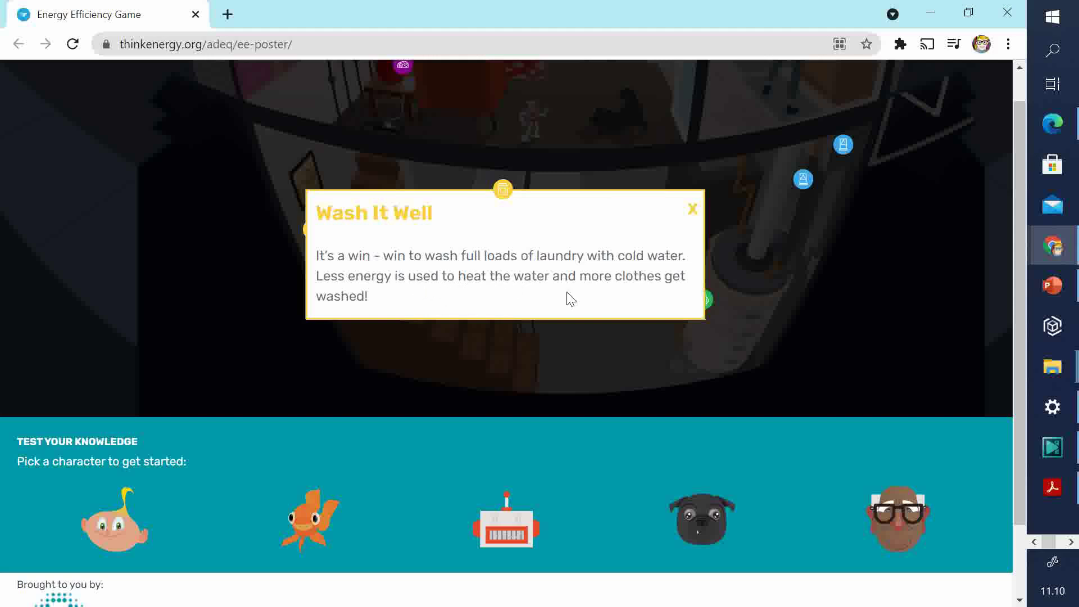
left_click(693, 210)
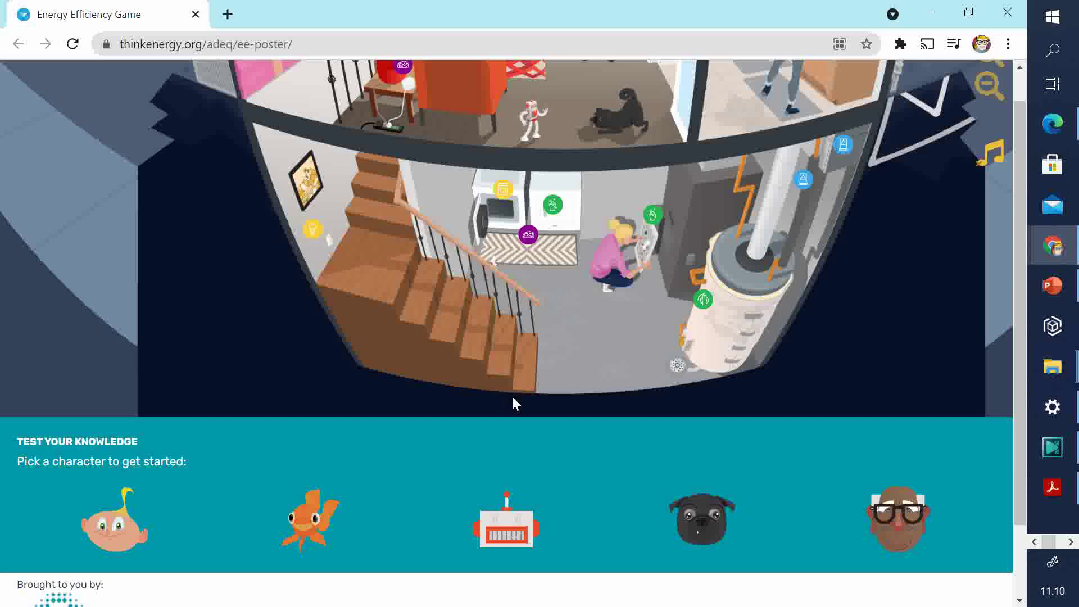
left_click(553, 206)
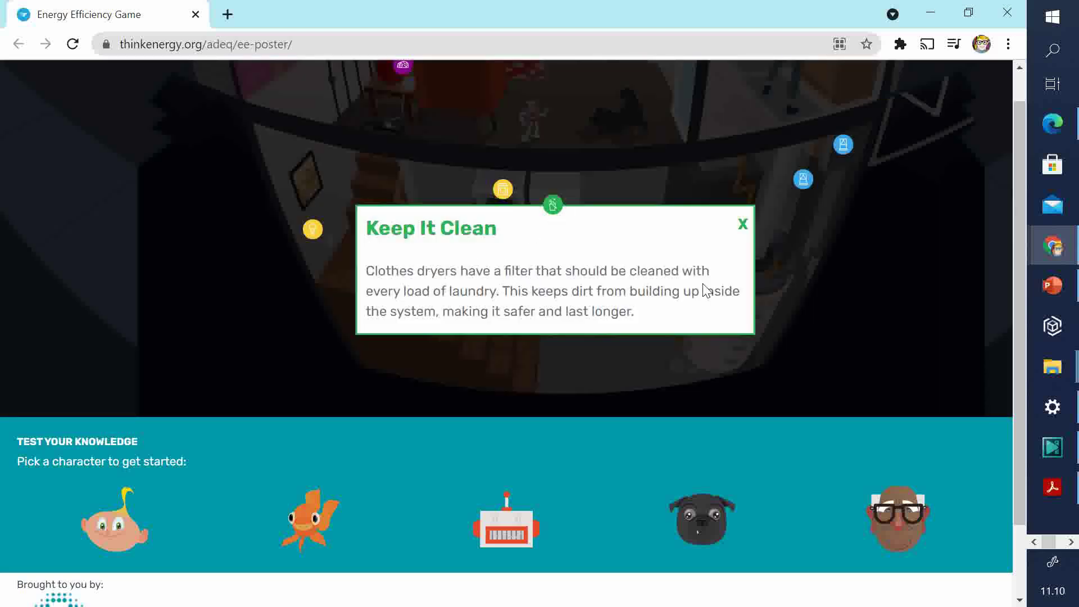
left_click(743, 225)
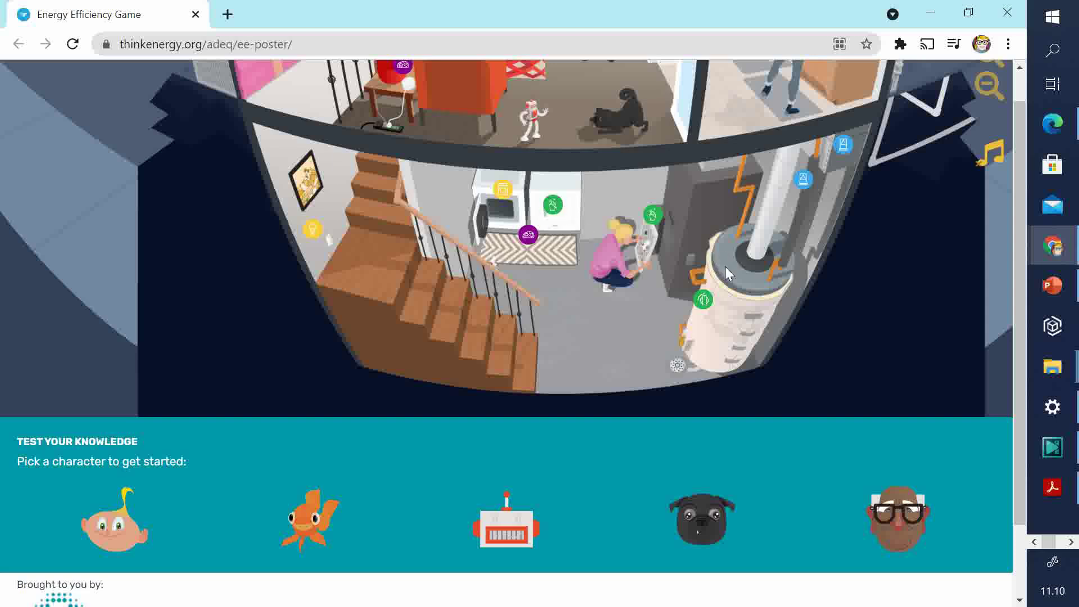
left_click(654, 216)
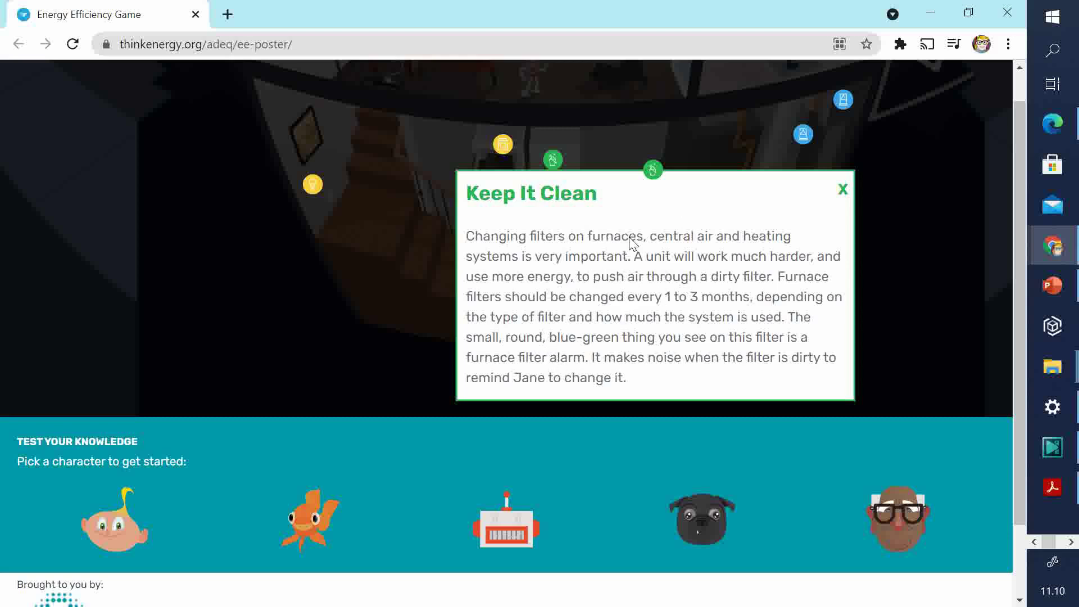
left_click(843, 189)
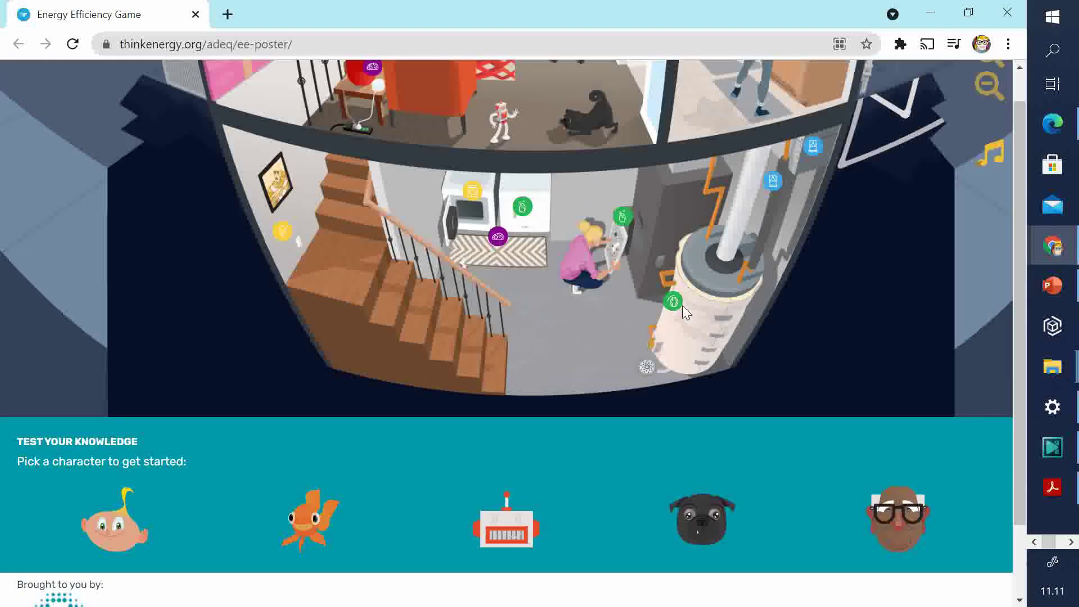
left_click(672, 303)
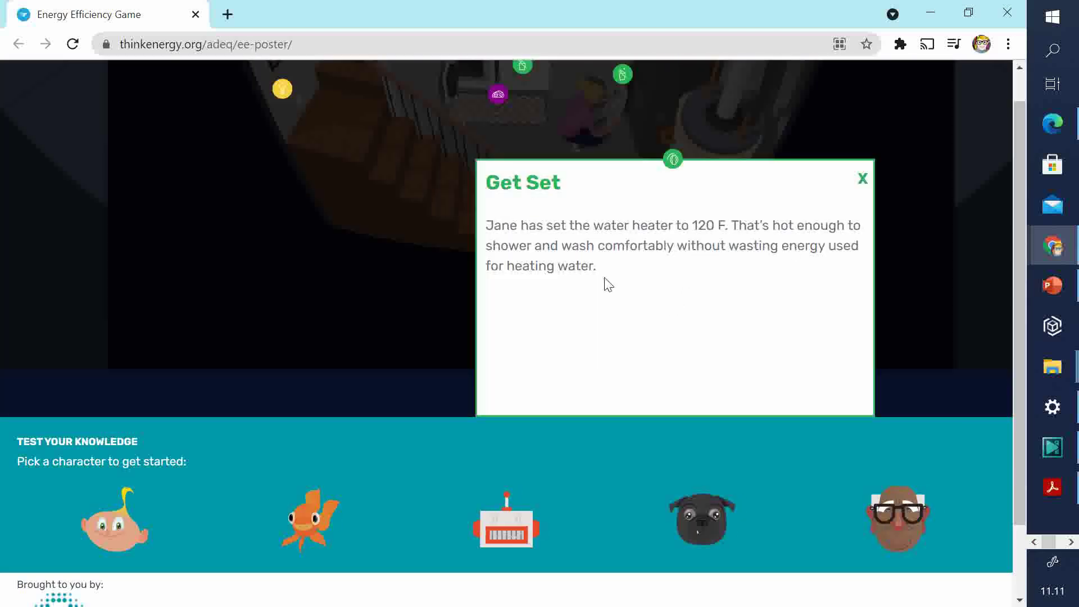
left_click(862, 178)
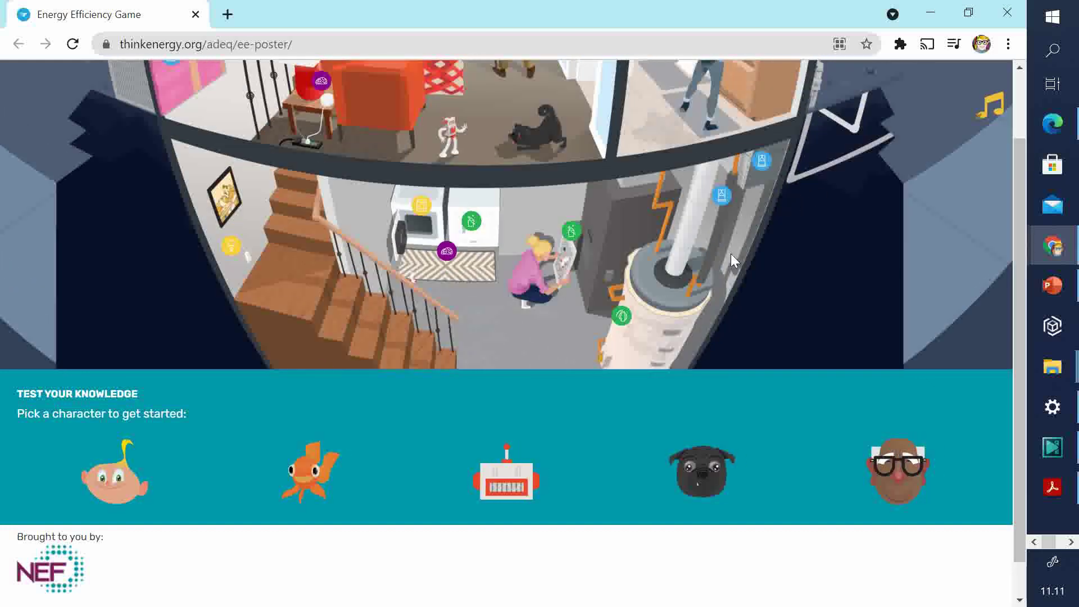
left_click(721, 194)
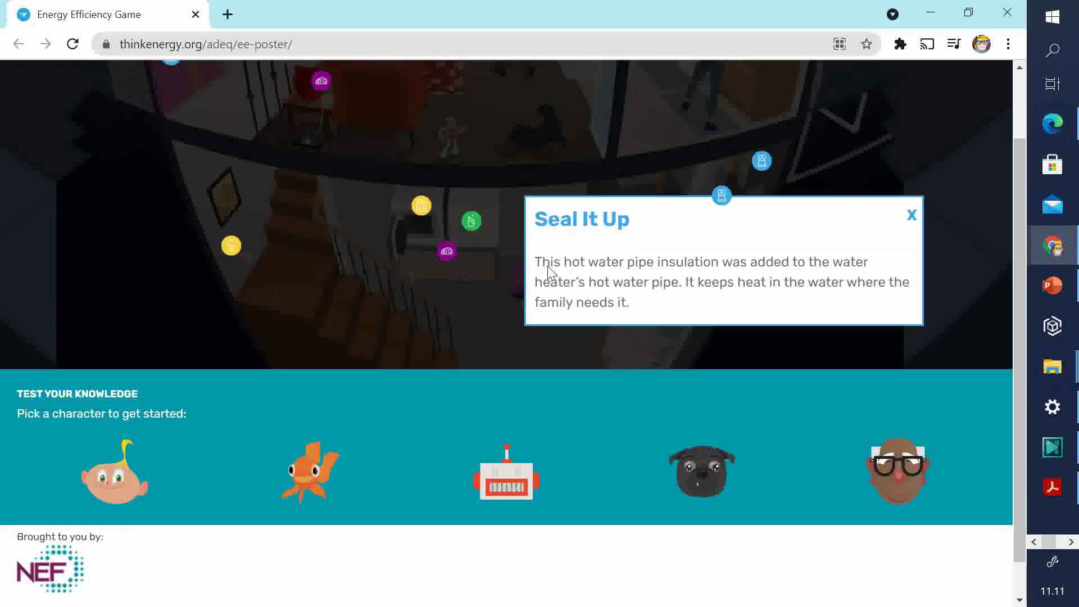
left_click(910, 216)
left_click_drag(706, 235, 693, 260)
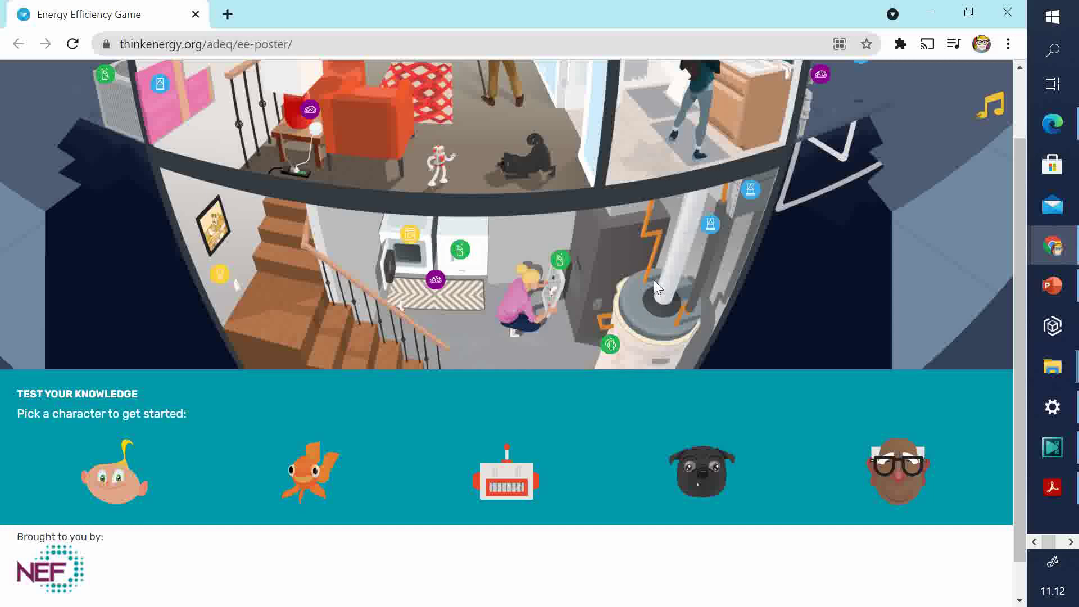
left_click_drag(653, 280, 681, 270)
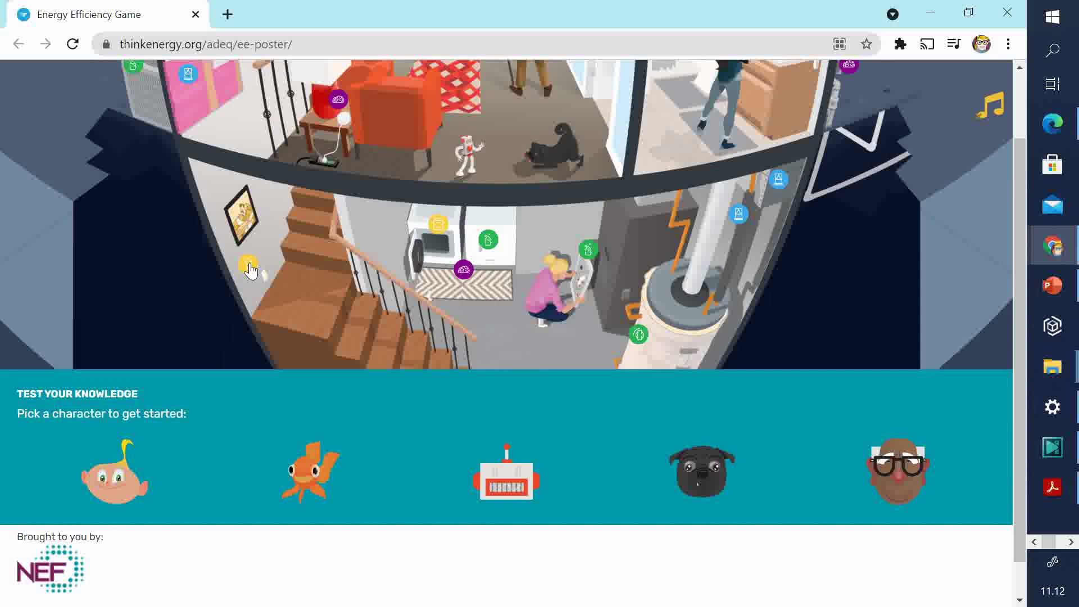
left_click(249, 263)
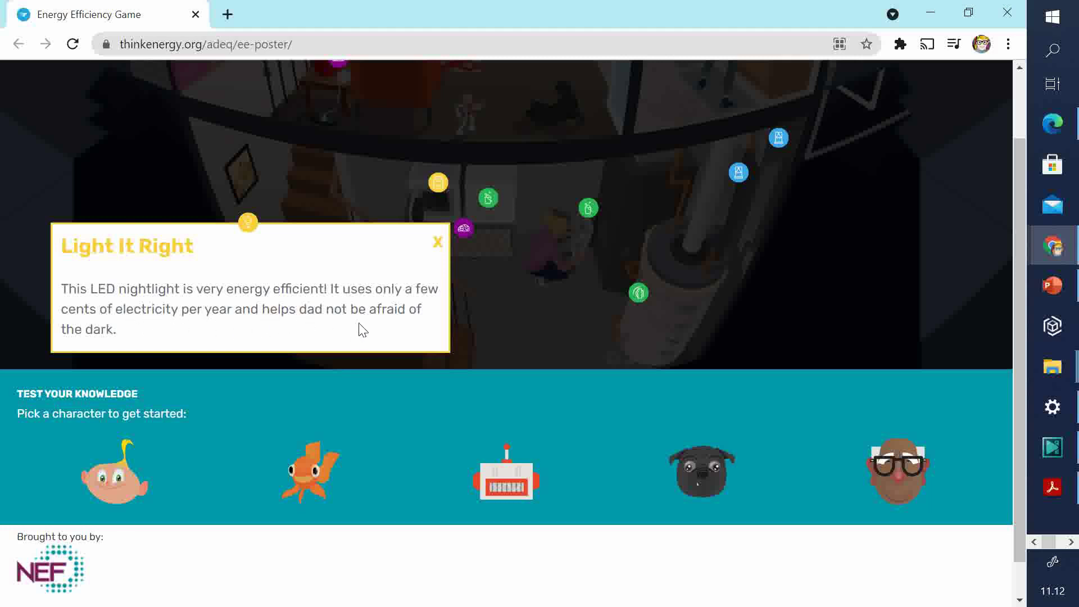
left_click(438, 242)
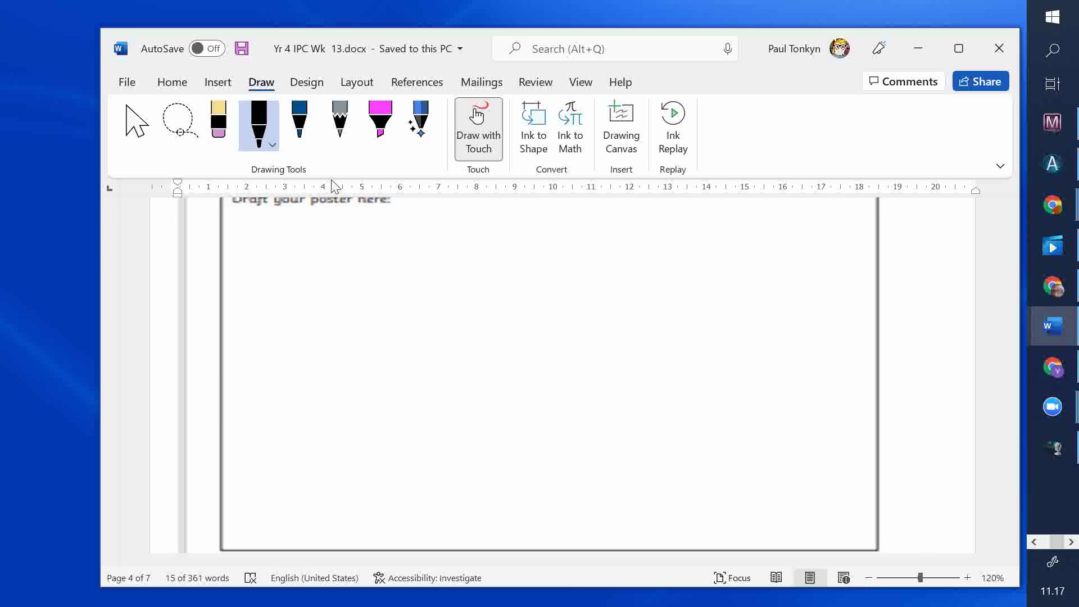
Handwrite 'Saving energy' near the centre of the page in black ink
mouse_move(459, 321)
left_mouse_down()
mouse_move(445, 338)
mouse_move(475, 339)
left_mouse_up()
mouse_move(476, 329)
left_mouse_down()
mouse_move(499, 332)
mouse_move(494, 311)
mouse_move(504, 339)
left_mouse_up()
mouse_move(494, 309)
left_mouse_down()
mouse_move(505, 336)
mouse_move(515, 332)
mouse_move(508, 355)
mouse_move(469, 364)
mouse_move(505, 358)
mouse_move(512, 377)
mouse_move(516, 361)
mouse_move(507, 375)
mouse_move(439, 347)
mouse_move(442, 321)
mouse_move(493, 312)
mouse_move(516, 315)
mouse_move(537, 357)
mouse_move(523, 385)
mouse_move(461, 374)
left_mouse_up()
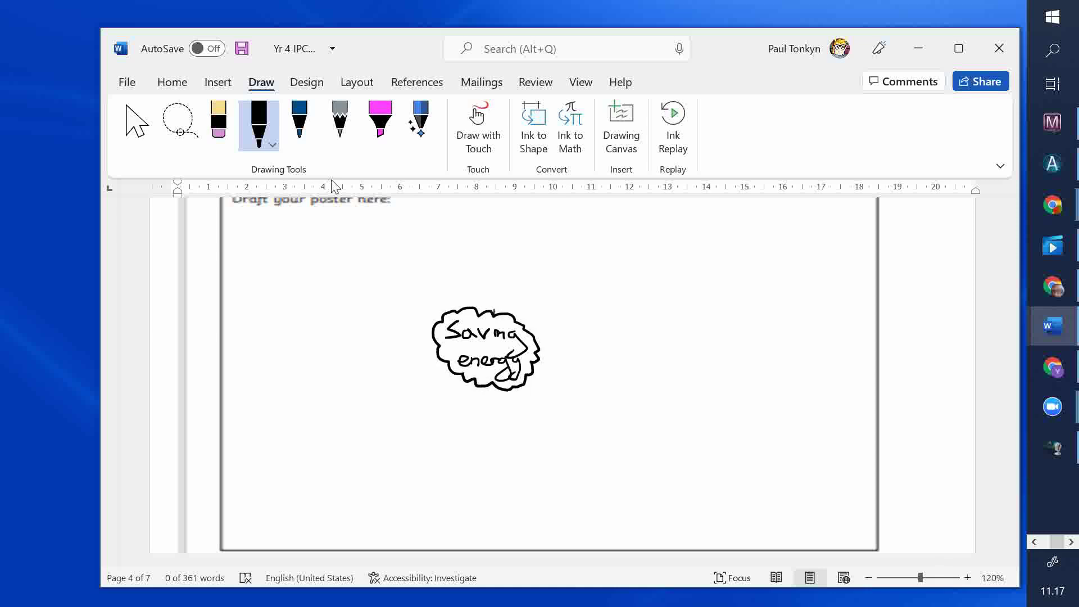
Draw a branch reading 'Turn off light when you leave the room.' and start a second branch rightward
mouse_move(494, 311)
left_mouse_down()
mouse_move(524, 282)
mouse_move(584, 264)
left_mouse_up()
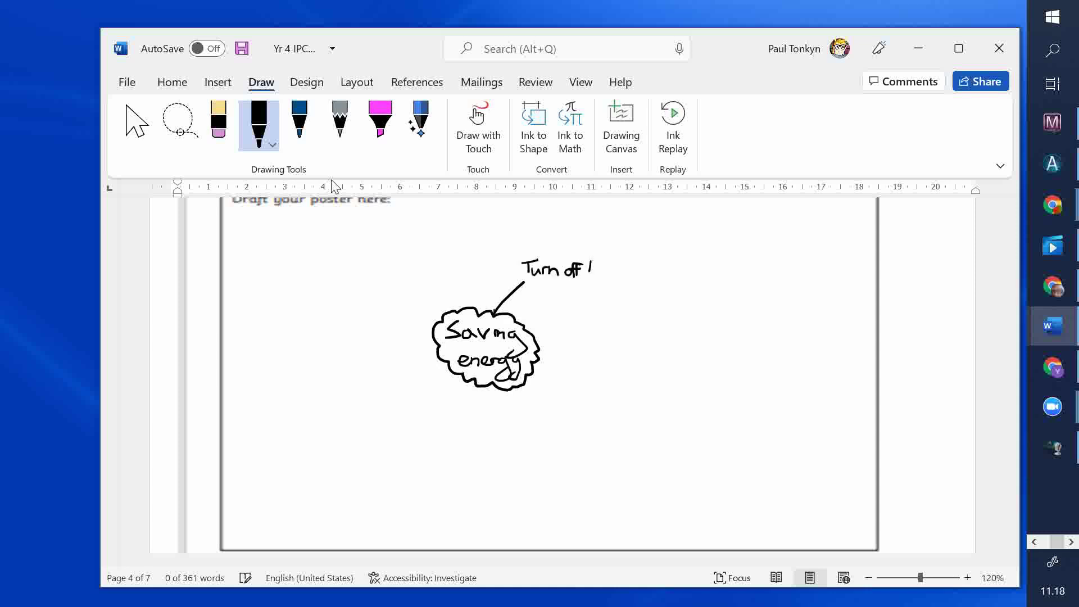
mouse_move(599, 270)
left_mouse_down()
mouse_move(596, 286)
mouse_move(622, 272)
left_mouse_up()
left_click_drag(540, 285, 557, 291)
mouse_move(565, 287)
left_mouse_down()
mouse_move(608, 299)
mouse_move(626, 290)
left_mouse_up()
mouse_move(633, 273)
left_mouse_down()
mouse_move(634, 290)
mouse_move(679, 288)
left_mouse_up()
left_click_drag(672, 279, 697, 289)
left_click_drag(700, 281, 727, 286)
left_click_drag(727, 288, 738, 288)
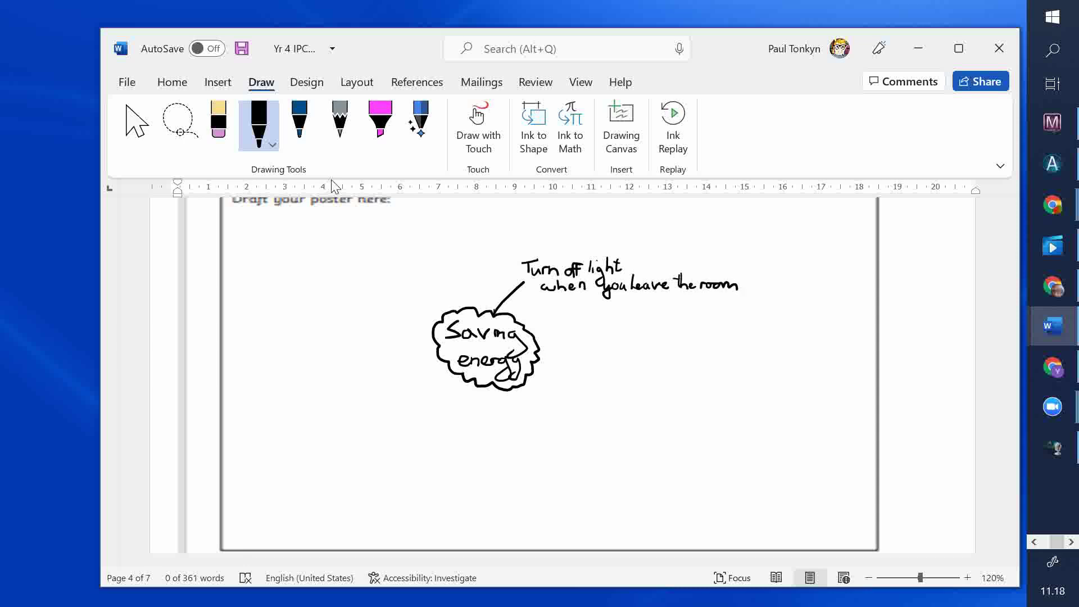
left_click_drag(538, 347, 607, 368)
left_click(742, 288)
mouse_move(606, 356)
left_mouse_down()
mouse_move(627, 370)
mouse_move(695, 378)
mouse_move(717, 368)
left_mouse_up()
Finish the right branch's tip: 'Don't use lights in the day (open curtains)'
left_click(634, 359)
left_click_drag(625, 378, 647, 386)
left_click_drag(641, 377, 650, 377)
mouse_move(651, 370)
left_mouse_down()
mouse_move(655, 385)
mouse_move(697, 386)
left_mouse_up()
mouse_move(704, 378)
left_mouse_down()
mouse_move(725, 369)
mouse_move(721, 386)
mouse_move(735, 376)
mouse_move(795, 376)
left_mouse_up()
mouse_move(792, 368)
left_mouse_down()
mouse_move(790, 387)
mouse_move(805, 386)
left_mouse_up()
left_click_drag(810, 379, 829, 386)
left_click_drag(833, 355, 837, 389)
Add a downward branch reading 'Turn off TV when not being watched', then an up-left branch line
mouse_move(527, 380)
left_mouse_down()
mouse_move(548, 422)
mouse_move(571, 423)
left_mouse_up()
mouse_move(560, 423)
left_mouse_down()
mouse_move(559, 440)
mouse_move(582, 436)
mouse_move(615, 454)
mouse_move(648, 437)
left_mouse_up()
mouse_move(639, 439)
left_mouse_down()
mouse_move(637, 454)
mouse_move(654, 441)
left_mouse_up()
left_click_drag(568, 451, 594, 465)
left_click_drag(595, 459, 632, 472)
mouse_move(635, 460)
left_mouse_down()
mouse_move(638, 477)
mouse_move(664, 474)
mouse_move(685, 497)
mouse_move(706, 487)
left_mouse_up()
left_click_drag(706, 487, 725, 476)
mouse_move(730, 484)
left_mouse_down()
mouse_move(722, 492)
mouse_move(738, 495)
left_mouse_up()
left_click_drag(739, 489, 750, 495)
left_click_drag(754, 481, 756, 502)
left_click_drag(459, 308, 436, 264)
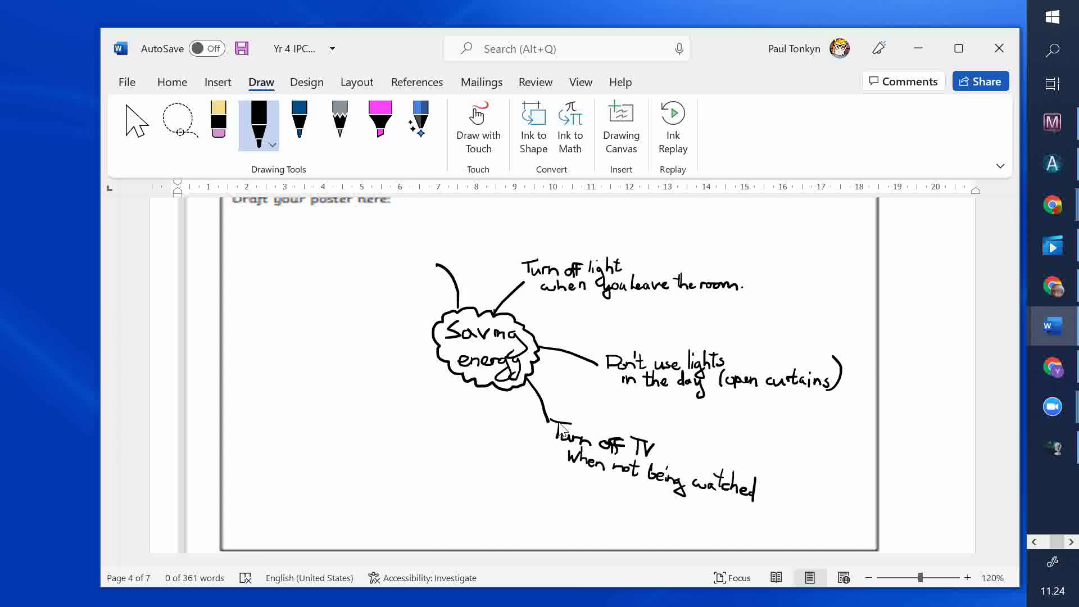
Write 'Use LED bulbs' on the upper-left branch
mouse_move(392, 246)
left_mouse_down()
mouse_move(399, 236)
mouse_move(399, 250)
mouse_move(430, 252)
left_mouse_up()
mouse_move(431, 236)
left_mouse_down()
mouse_move(431, 251)
mouse_move(439, 235)
left_mouse_up()
left_click_drag(431, 243, 442, 250)
mouse_move(442, 235)
left_mouse_down()
mouse_move(442, 250)
mouse_move(478, 250)
left_mouse_up()
left_click_drag(478, 242, 487, 251)
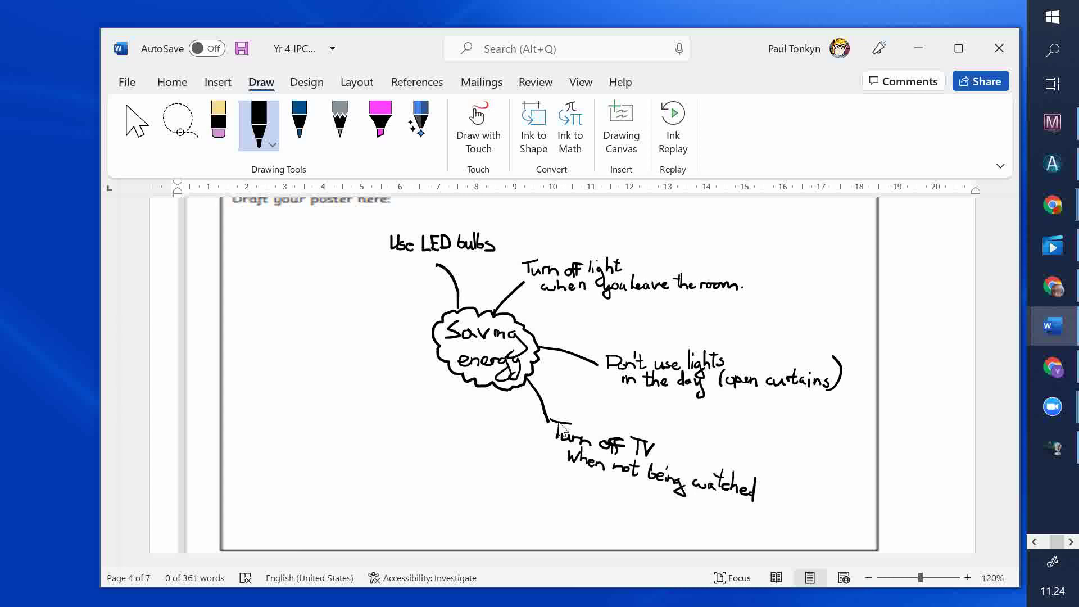
Draw a branch off the cloud's left side reading 'Insulate the boiler'
left_click_drag(436, 345, 369, 342)
mouse_move(303, 347)
left_mouse_down()
mouse_move(301, 358)
mouse_move(308, 350)
left_mouse_up()
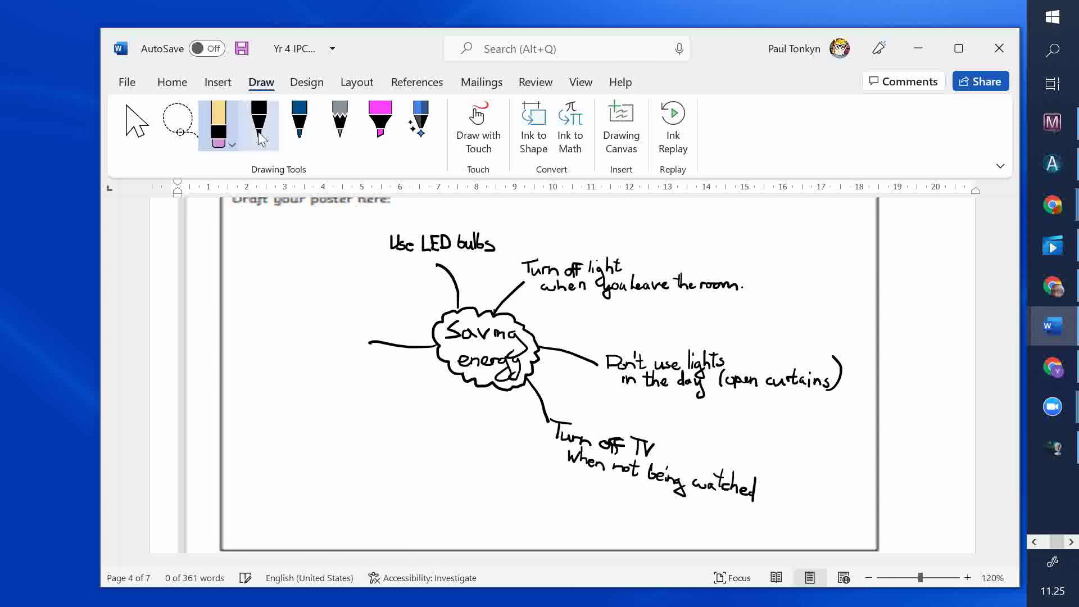
mouse_move(304, 342)
left_mouse_down()
mouse_move(306, 357)
mouse_move(314, 341)
left_mouse_up()
left_click(315, 351)
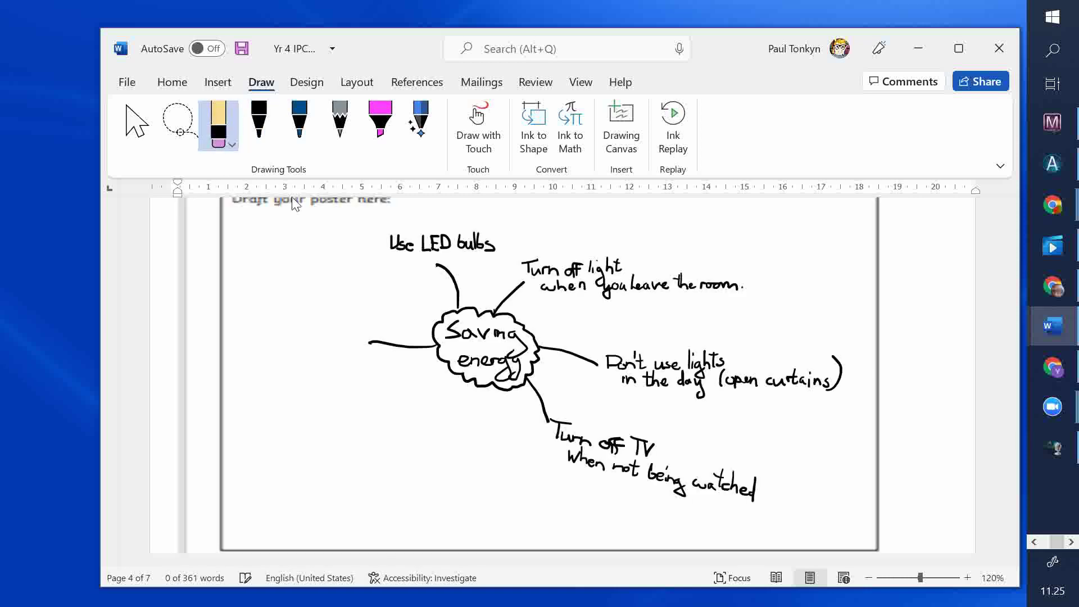
mouse_move(315, 335)
left_mouse_down()
mouse_move(315, 349)
mouse_move(349, 348)
left_mouse_up()
left_click_drag(351, 331, 360, 347)
mouse_move(355, 337)
left_mouse_down()
mouse_move(315, 367)
mouse_move(319, 356)
left_mouse_up()
mouse_move(321, 352)
left_mouse_down()
mouse_move(332, 367)
mouse_move(350, 365)
left_mouse_up()
left_click_drag(348, 360, 357, 358)
left_click_drag(365, 356, 375, 364)
mouse_move(378, 367)
left_mouse_down()
mouse_move(387, 358)
mouse_move(402, 414)
left_mouse_up()
Draw a lower-left branch and write 'Make sure the washing machine is…'
mouse_move(319, 433)
left_mouse_down()
mouse_move(321, 416)
mouse_move(347, 428)
left_mouse_up()
mouse_move(351, 414)
left_mouse_down()
mouse_move(353, 430)
mouse_move(371, 430)
left_mouse_up()
left_click_drag(378, 423, 409, 421)
left_click_drag(325, 438, 324, 454)
left_click_drag(321, 444, 343, 452)
left_click_drag(344, 448, 385, 452)
mouse_move(392, 442)
left_mouse_down()
mouse_move(387, 450)
mouse_move(413, 450)
mouse_move(412, 461)
left_mouse_up()
left_click_drag(325, 460, 357, 467)
left_click_drag(360, 458, 377, 467)
mouse_move(380, 467)
left_mouse_down()
mouse_move(391, 465)
mouse_move(336, 485)
mouse_move(361, 487)
left_mouse_up()
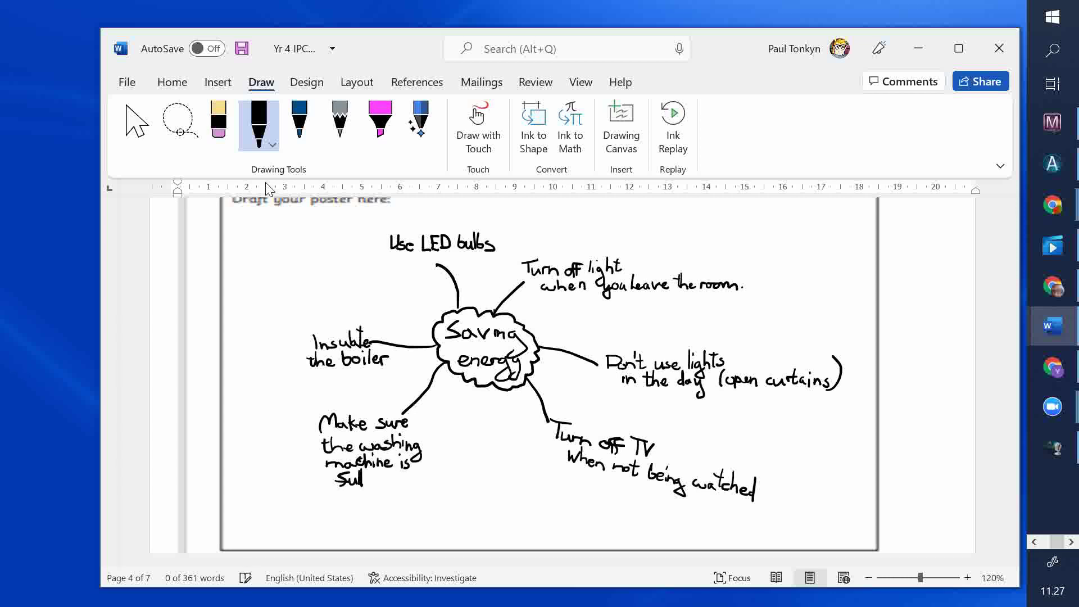
Draw a branch down from the cloud with the tip 'Use lower temperature' for the washing machine
mouse_move(476, 384)
left_mouse_down()
mouse_move(468, 487)
mouse_move(423, 501)
mouse_move(429, 491)
mouse_move(429, 501)
mouse_move(452, 500)
left_mouse_up()
left_click_drag(460, 494, 478, 501)
left_click_drag(479, 502, 483, 495)
left_click_drag(418, 507, 419, 522)
left_click_drag(412, 513, 458, 520)
left_click_drag(458, 518, 499, 524)
left_click_drag(500, 518, 509, 525)
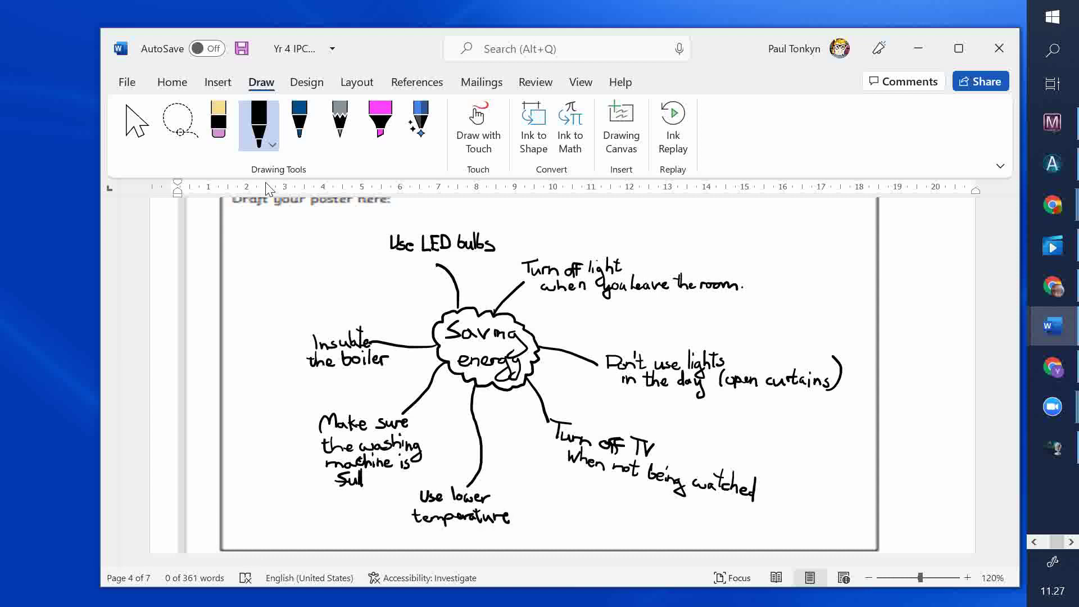
mouse_move(422, 530)
left_mouse_down()
mouse_move(414, 538)
mouse_move(541, 547)
left_mouse_up()
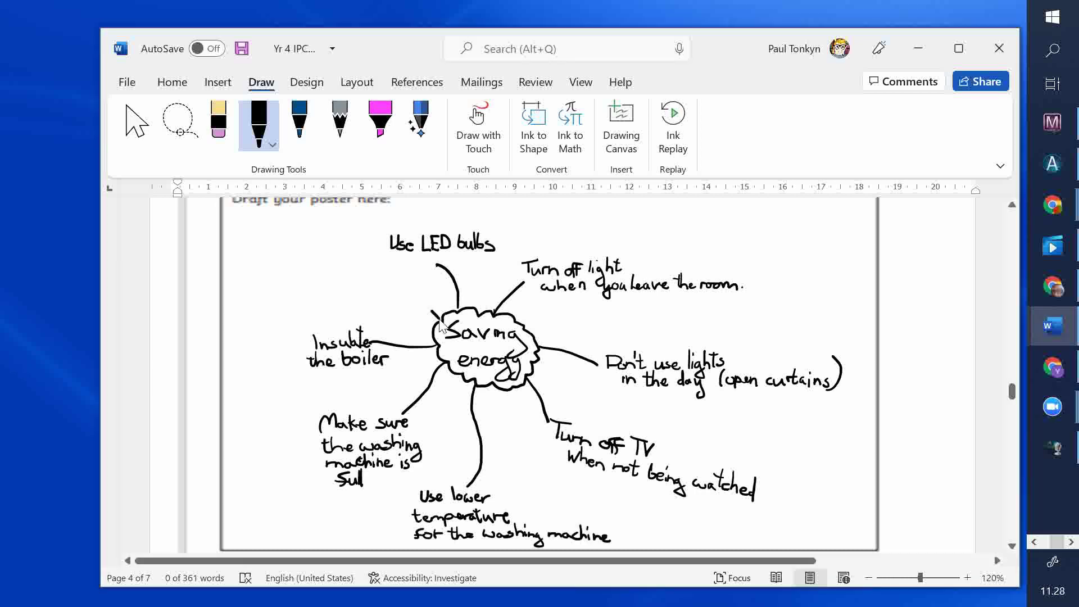
Add an upper-left branch reading 'Use curtains to keep the heat in'
left_click_drag(318, 251, 439, 318)
mouse_move(290, 225)
left_mouse_down()
mouse_move(293, 239)
mouse_move(317, 239)
left_mouse_up()
left_click_drag(327, 233, 335, 240)
left_click_drag(337, 234, 356, 232)
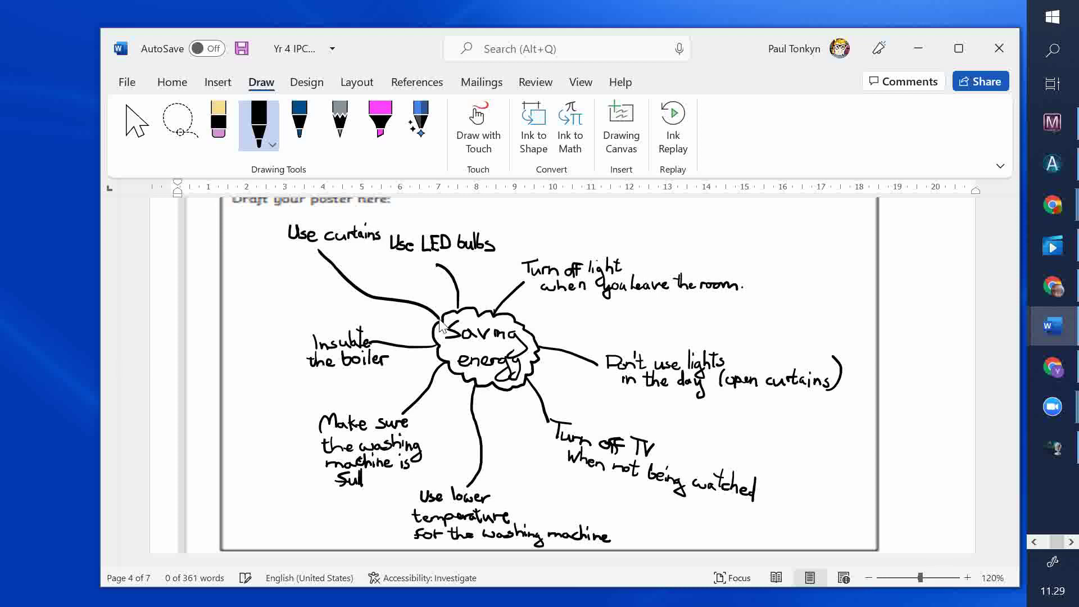
left_click_drag(271, 245, 276, 259)
left_click_drag(265, 252, 324, 264)
mouse_move(339, 246)
left_mouse_down()
mouse_move(343, 259)
mouse_move(345, 250)
left_mouse_up()
left_click_drag(347, 245, 357, 258)
left_click_drag(287, 263, 294, 277)
left_click_drag(297, 273, 319, 277)
left_click_drag(313, 268, 324, 267)
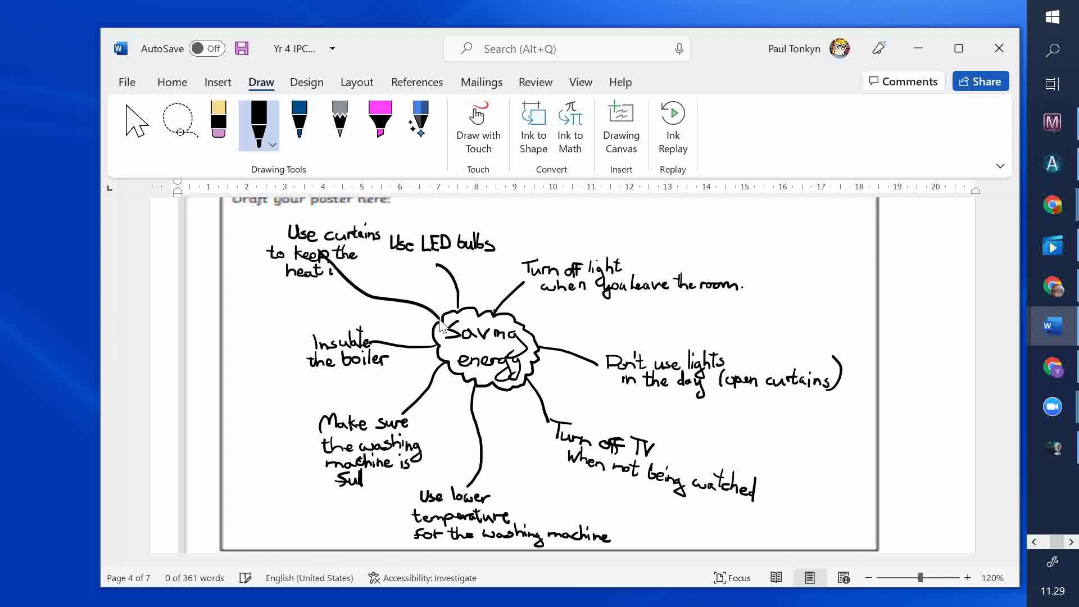
key("alt+Tab")
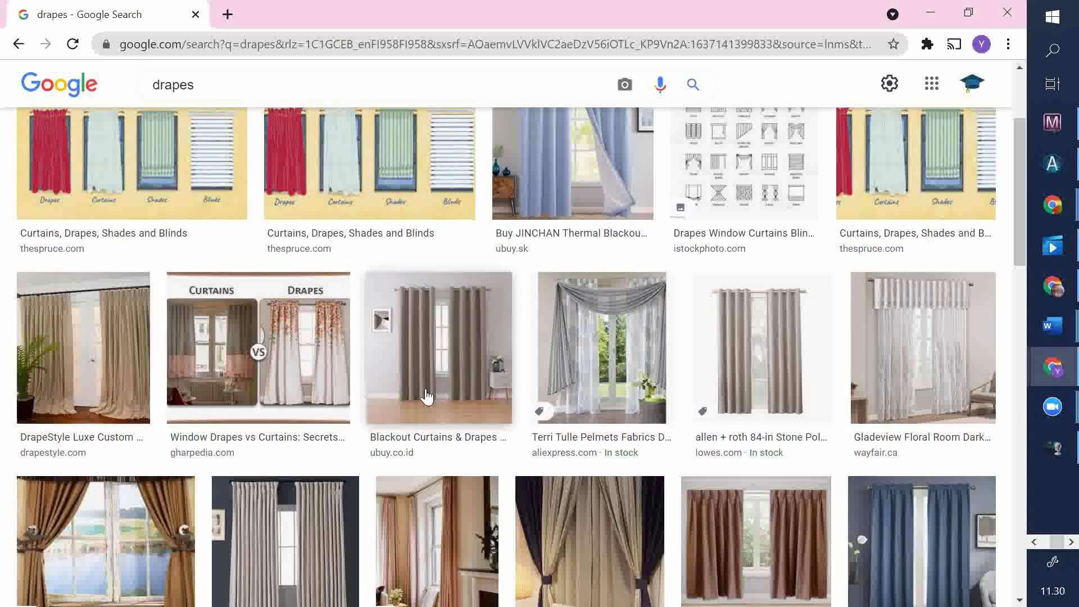
Browse the 'drapes' image results and preview the 'Types of Window Coverings' picture
scroll(427, 393, "down", 3)
scroll(437, 365, "up", 4)
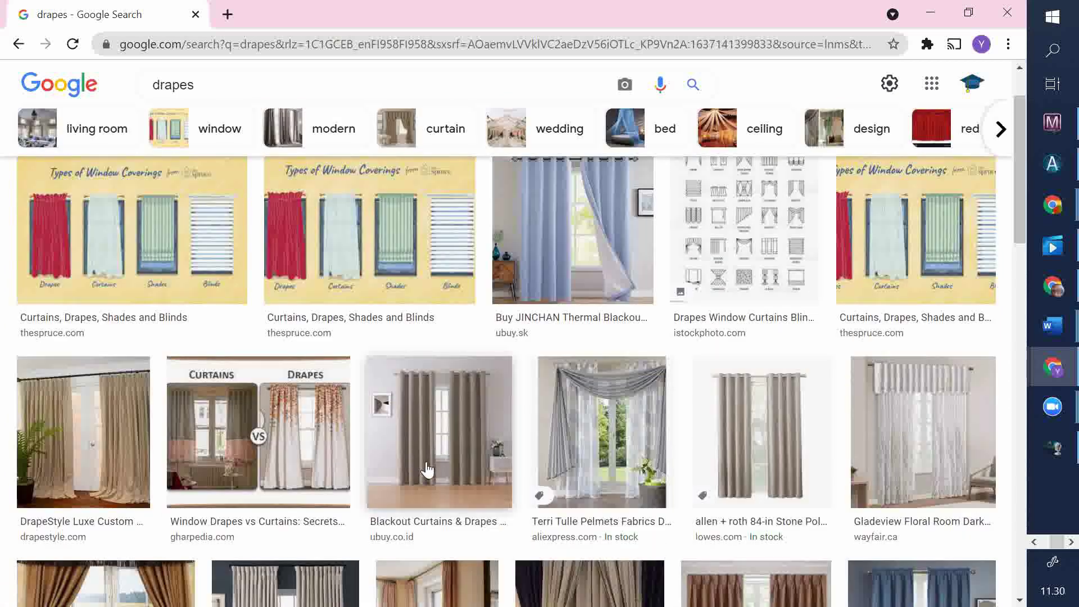
left_click(349, 284)
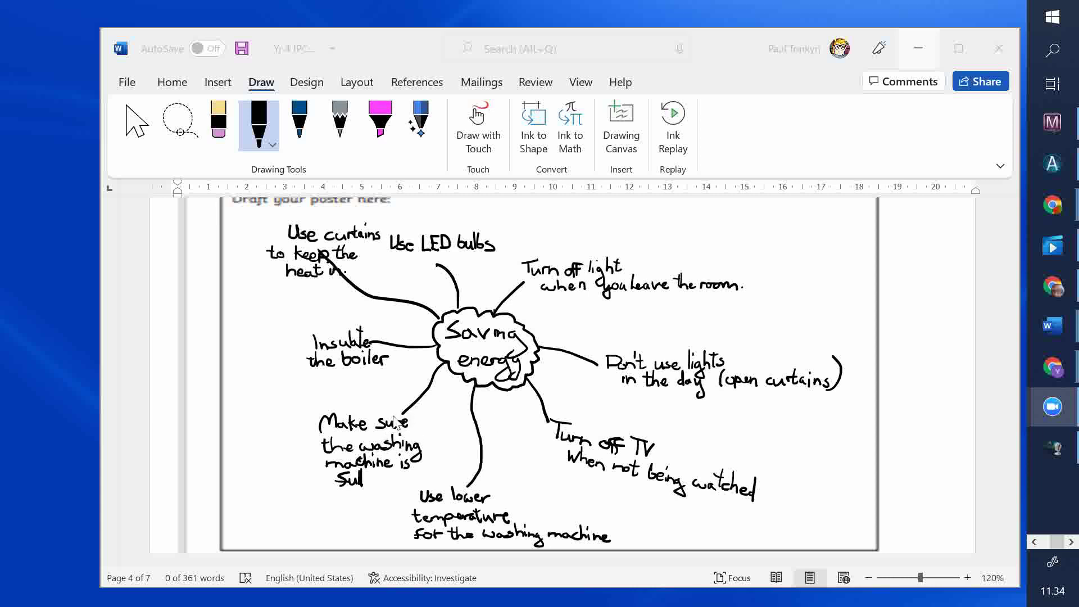
Circle and box the washing-machine tip in dark-blue ink, undoing a stray stroke
left_click(302, 135)
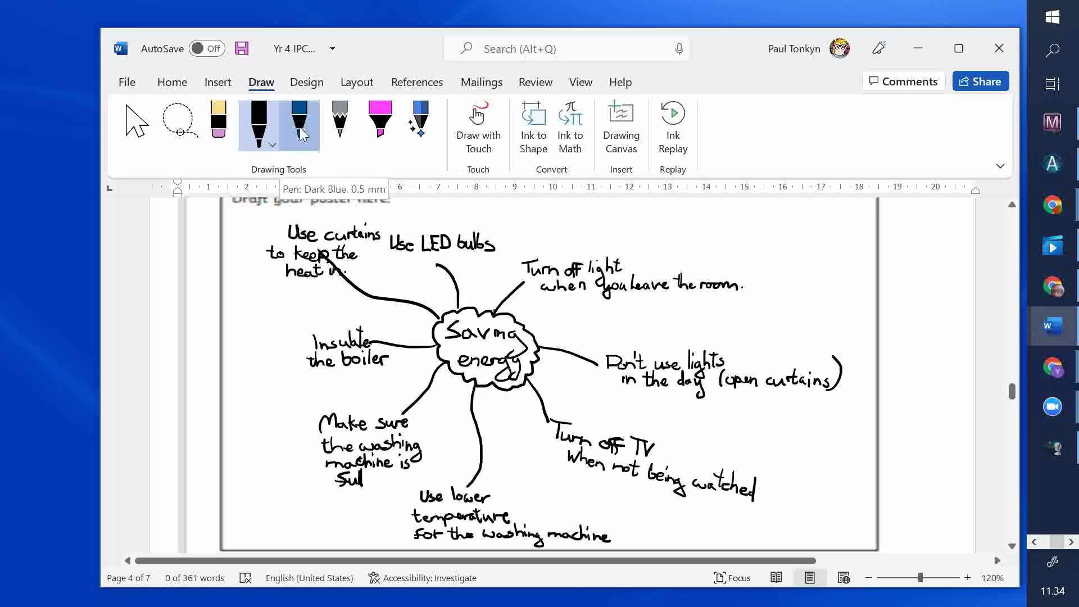
mouse_move(399, 410)
left_mouse_down()
mouse_move(356, 416)
mouse_move(342, 452)
left_mouse_up()
key("ctrl+z")
key("ctrl+z")
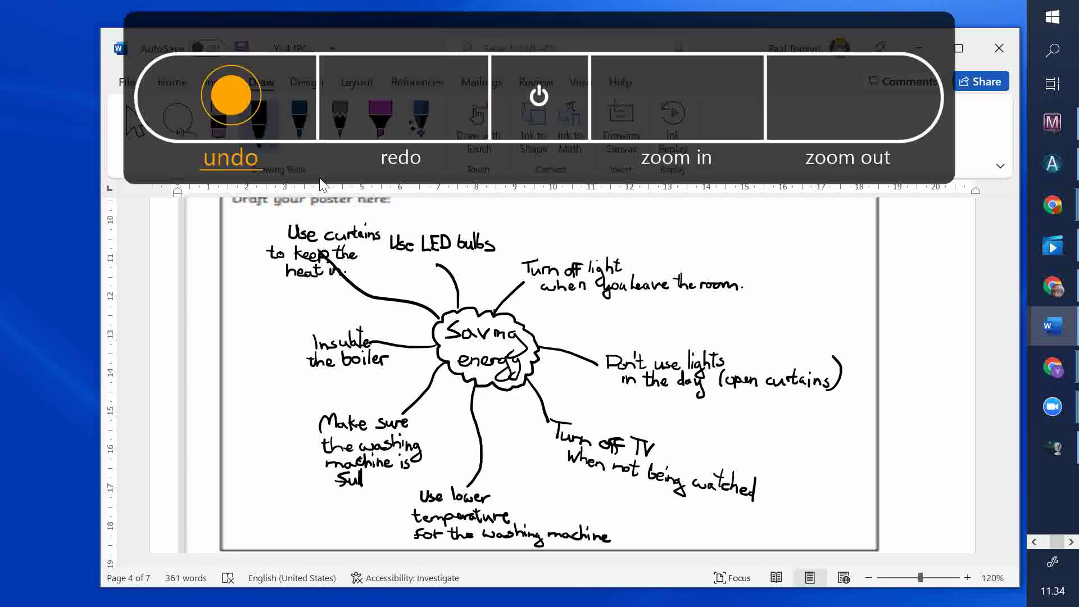
left_click(302, 141)
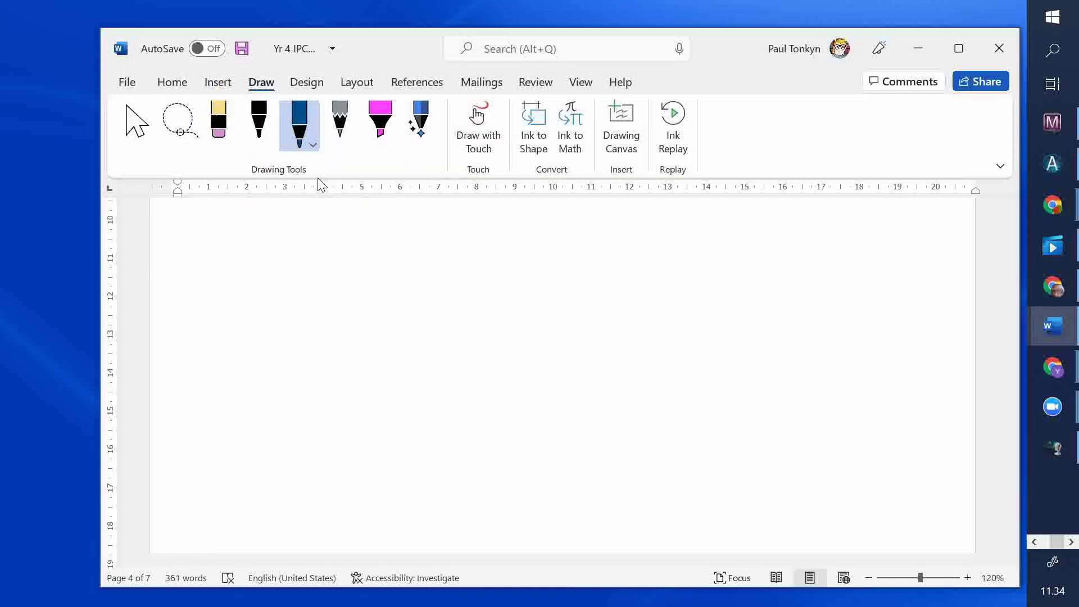
mouse_move(381, 406)
left_mouse_down()
mouse_move(349, 473)
mouse_move(392, 434)
mouse_move(383, 408)
left_mouse_up()
mouse_move(307, 395)
left_mouse_down()
mouse_move(309, 494)
mouse_move(388, 490)
mouse_move(425, 442)
mouse_move(311, 396)
left_mouse_up()
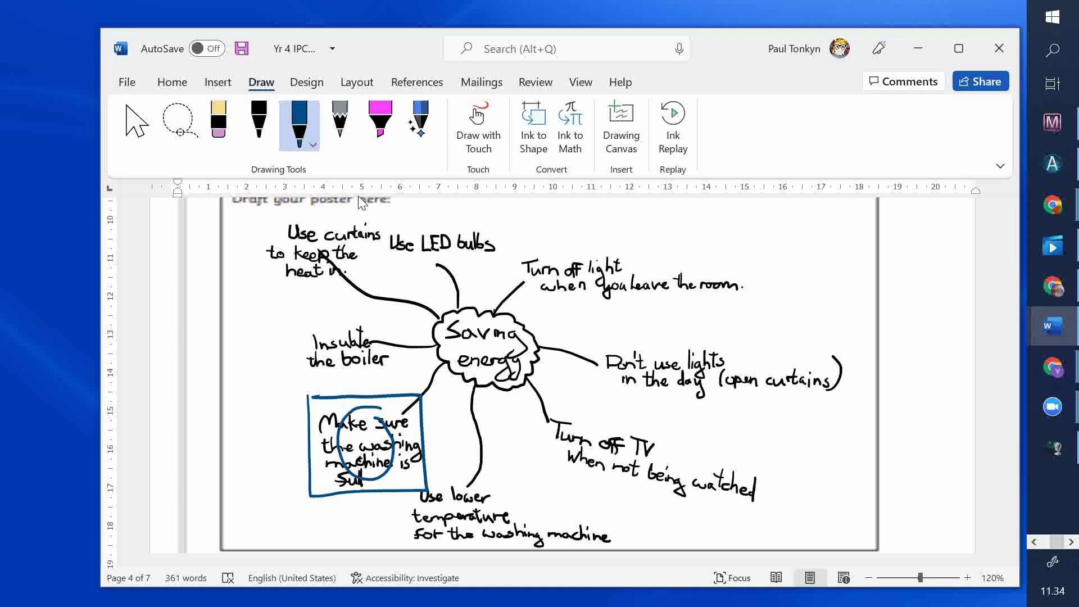
Draw a yellow light bulb around the daylight tip with a dark-blue base
left_click(313, 145)
left_click(299, 355)
mouse_move(614, 421)
left_mouse_down()
mouse_move(610, 315)
mouse_move(673, 377)
mouse_move(629, 422)
left_mouse_up()
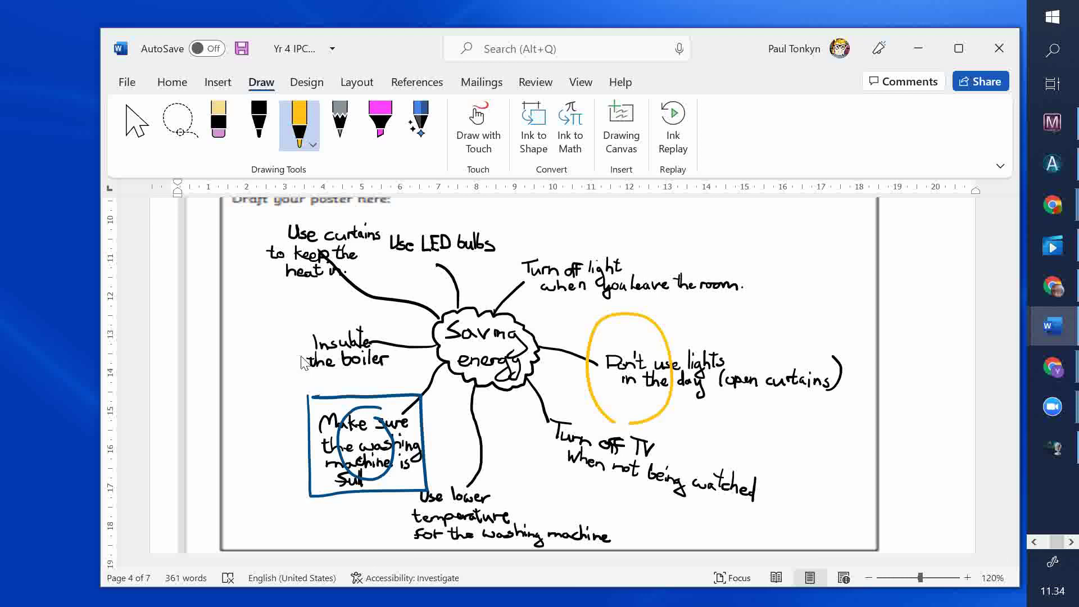
left_click(313, 145)
left_click(330, 297)
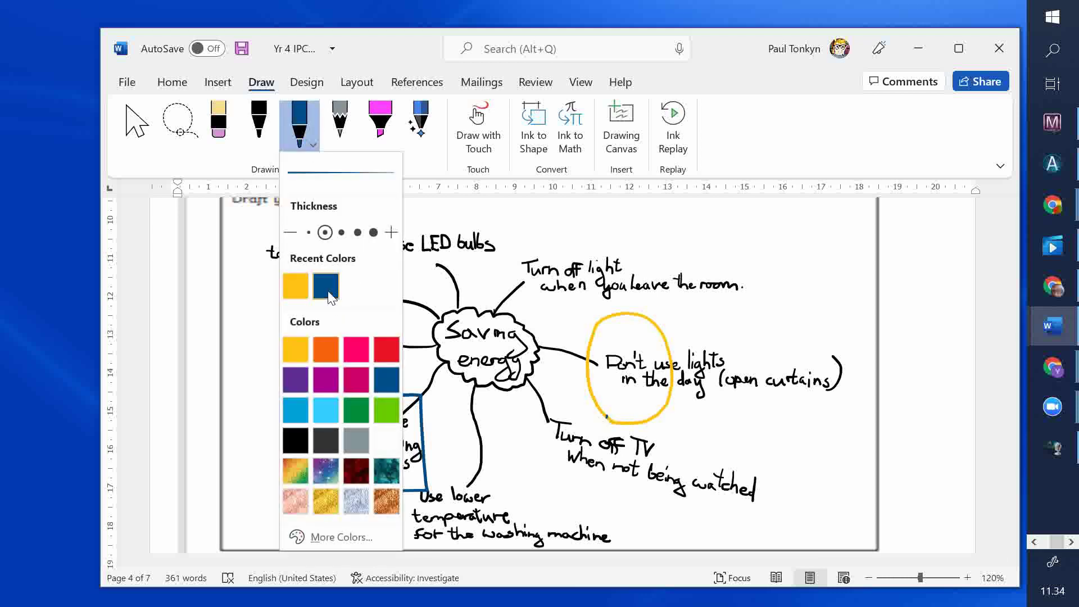
mouse_move(607, 416)
left_mouse_down()
mouse_move(618, 480)
mouse_move(646, 488)
mouse_move(660, 413)
mouse_move(649, 445)
left_mouse_up()
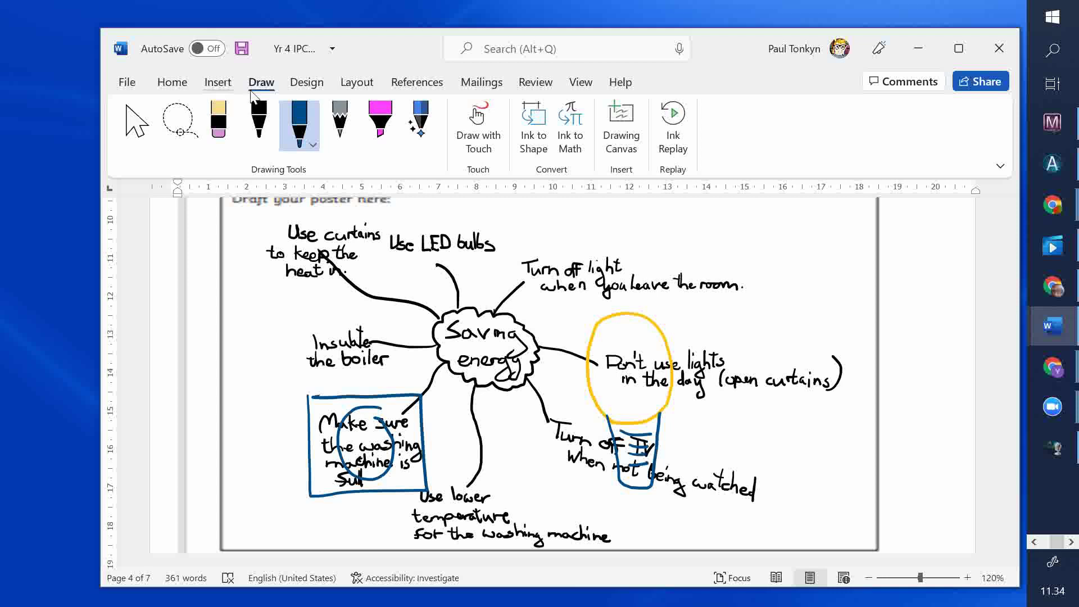
Add yellow light rays around the bulb, undoing an accidental eraser stroke
left_click(267, 134)
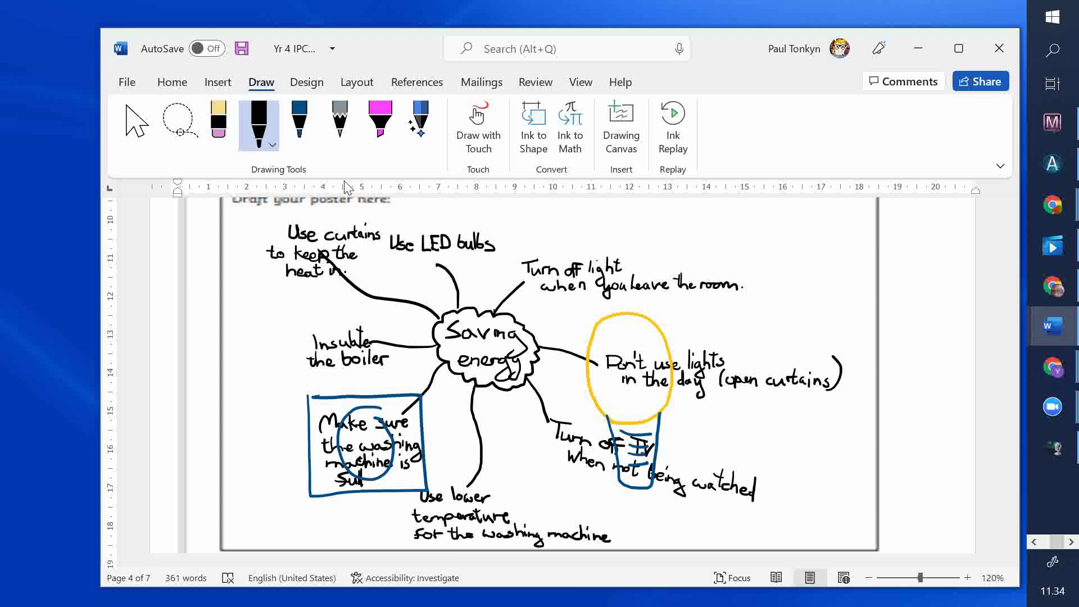
left_click(305, 132)
left_click(314, 145)
left_click(332, 292)
mouse_move(579, 398)
left_mouse_down()
mouse_move(556, 407)
mouse_move(553, 367)
left_mouse_up()
left_click_drag(578, 320, 563, 306)
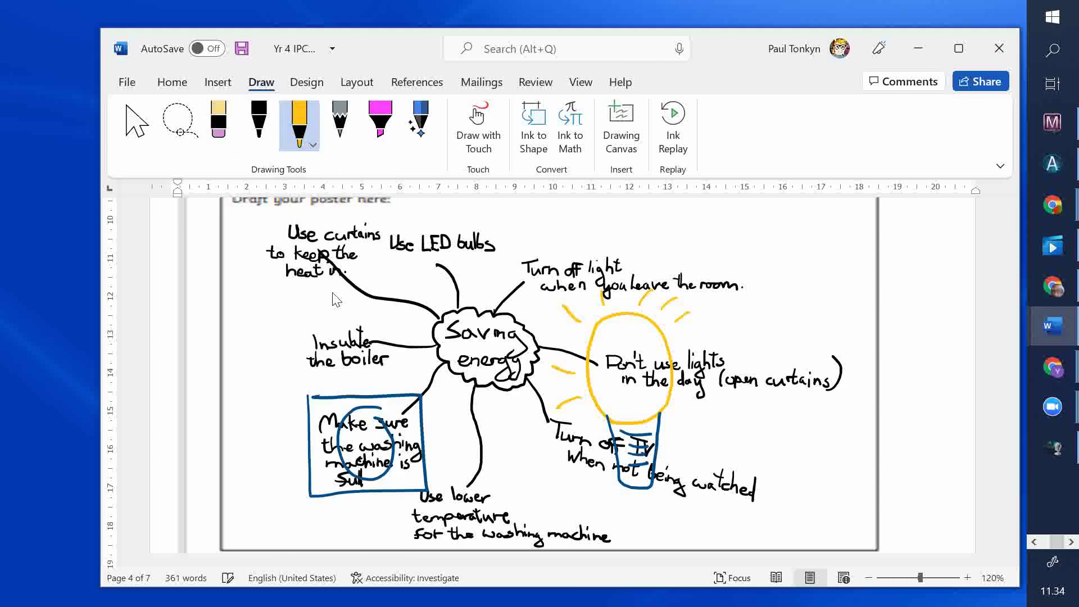
left_click_drag(681, 396, 700, 405)
left_click(221, 126)
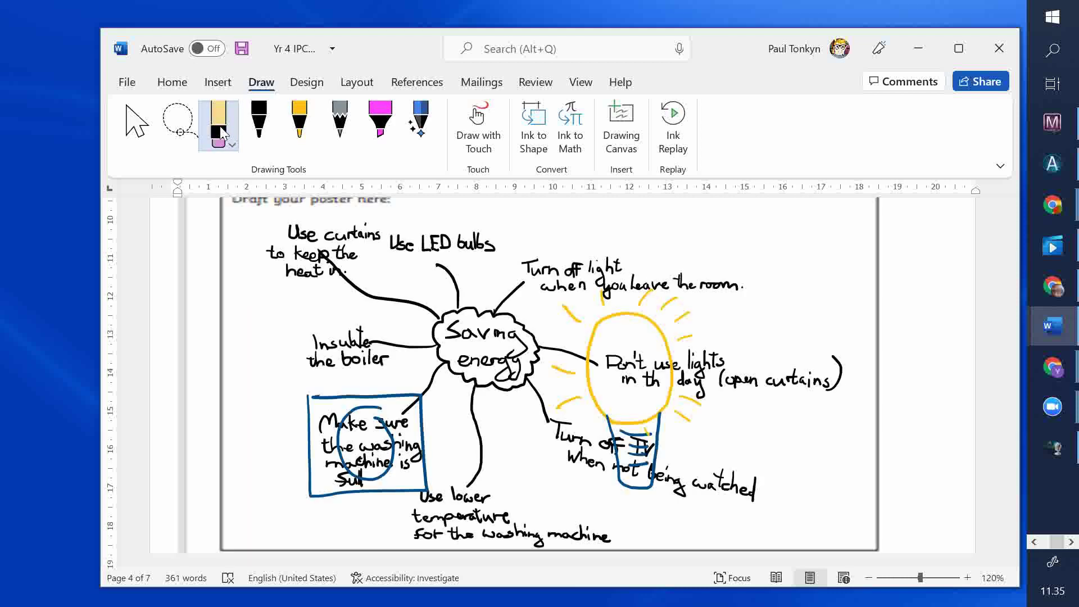
left_click(587, 365)
key("ctrl+z")
Draw a black TV-screen outline around 'Turn off TV when not being watched'
left_click(267, 137)
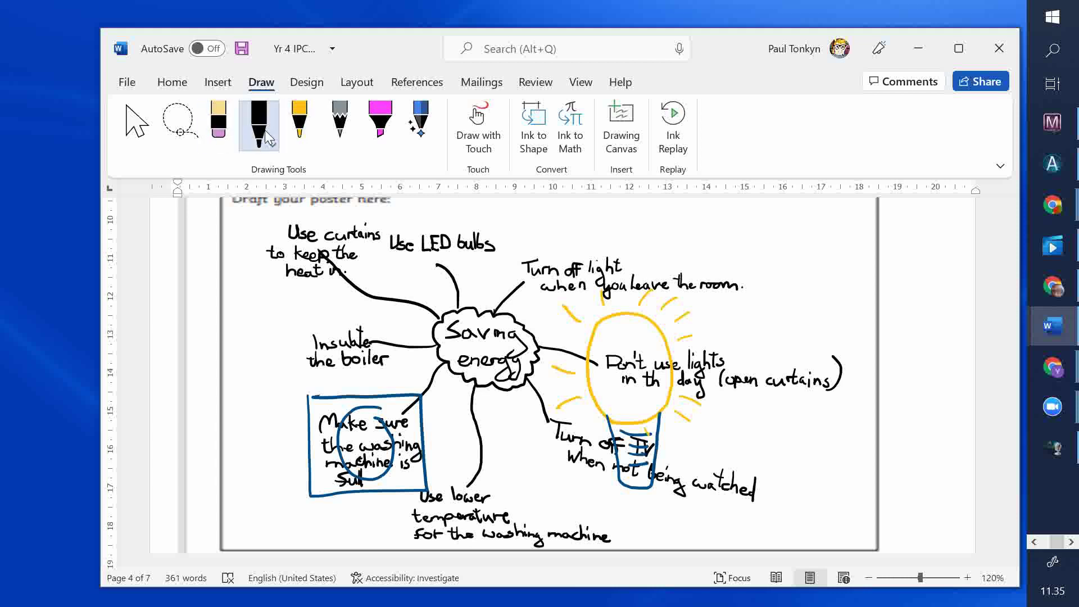
mouse_move(538, 416)
left_mouse_down()
mouse_move(550, 530)
mouse_move(760, 531)
mouse_move(771, 514)
mouse_move(762, 407)
mouse_move(540, 417)
mouse_move(554, 425)
mouse_move(558, 517)
mouse_move(753, 513)
mouse_move(747, 416)
mouse_move(552, 425)
left_mouse_up()
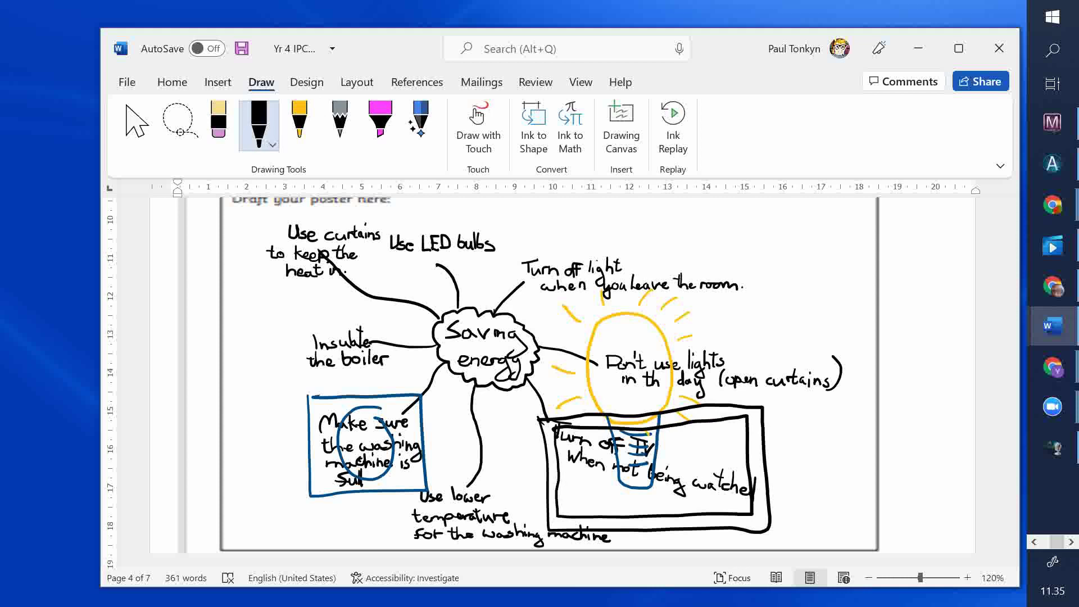
left_click(273, 144)
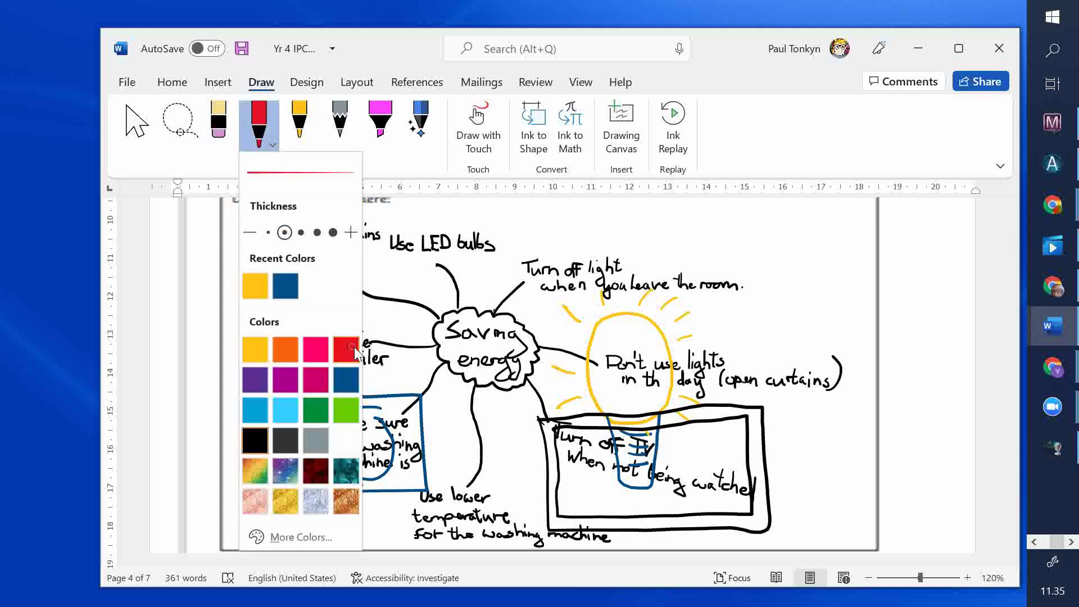